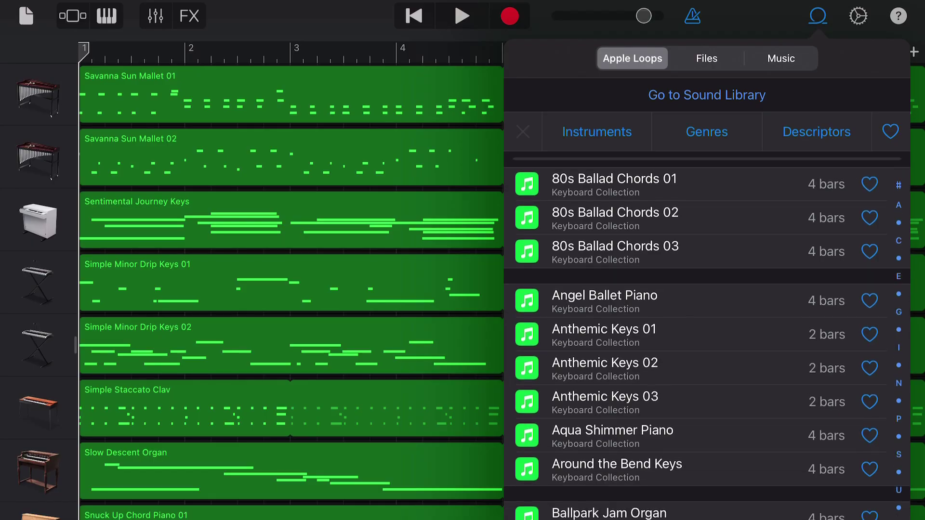
- Scroll down to the Keyboard Collection sounds: Blips Piano, Boogie Man Piano and Chilled Clav
scroll(707, 327, "down", 10)
scroll(706, 327, "down", 10)
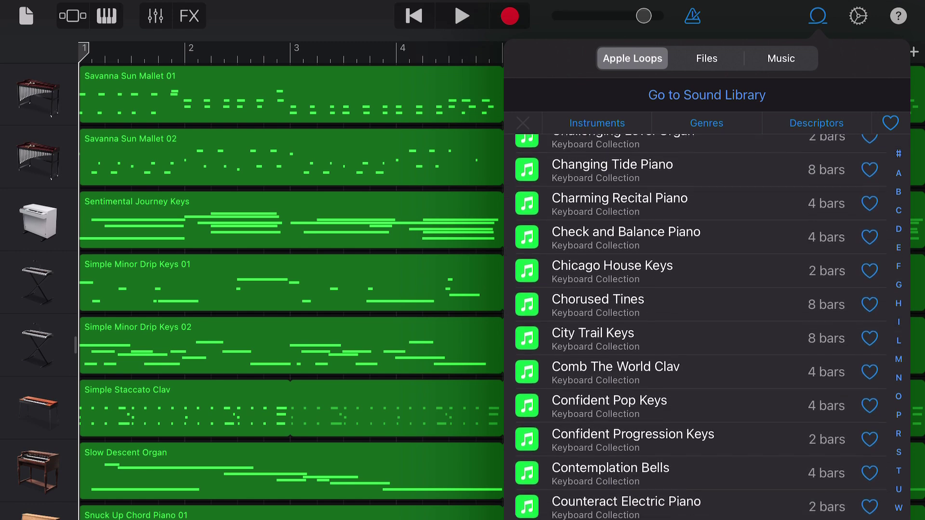
scroll(696, 327, "down", 2)
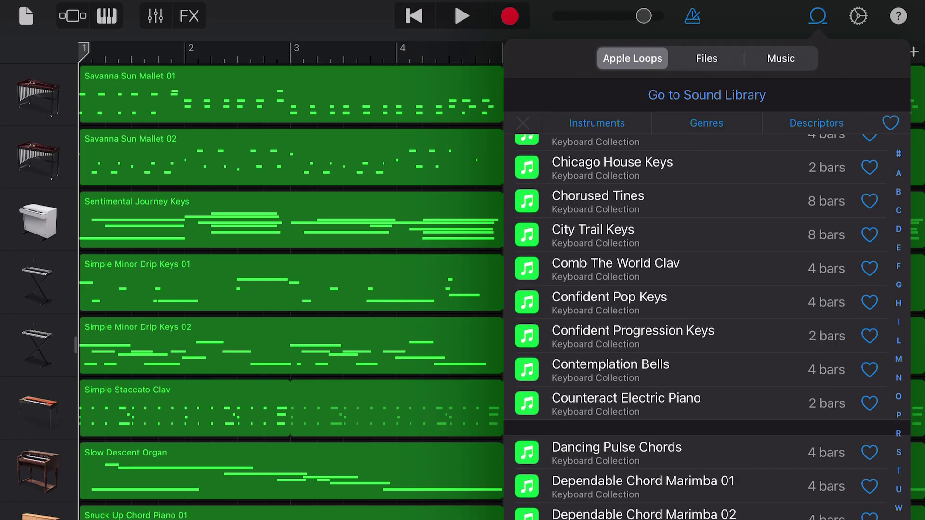
scroll(707, 328, "down", 9)
scroll(707, 328, "down", 10)
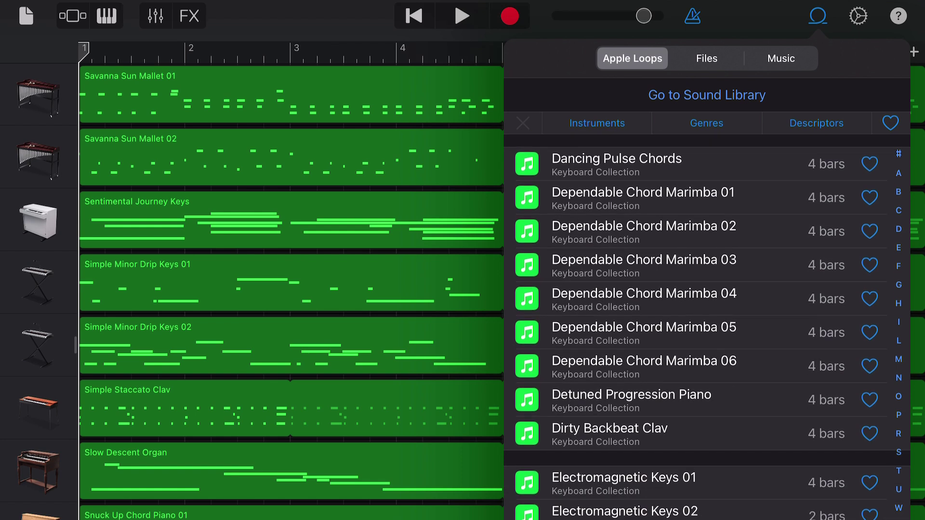
scroll(707, 328, "down", 11)
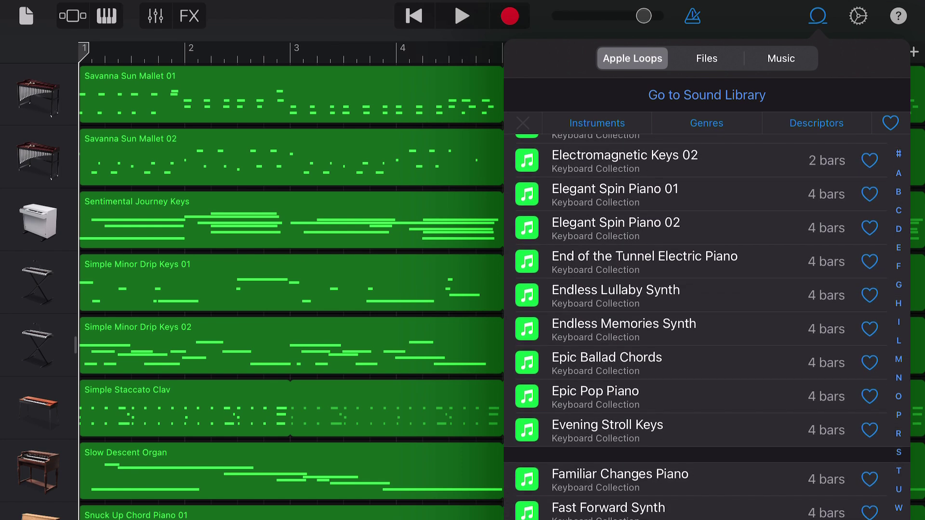
scroll(706, 327, "down", 13)
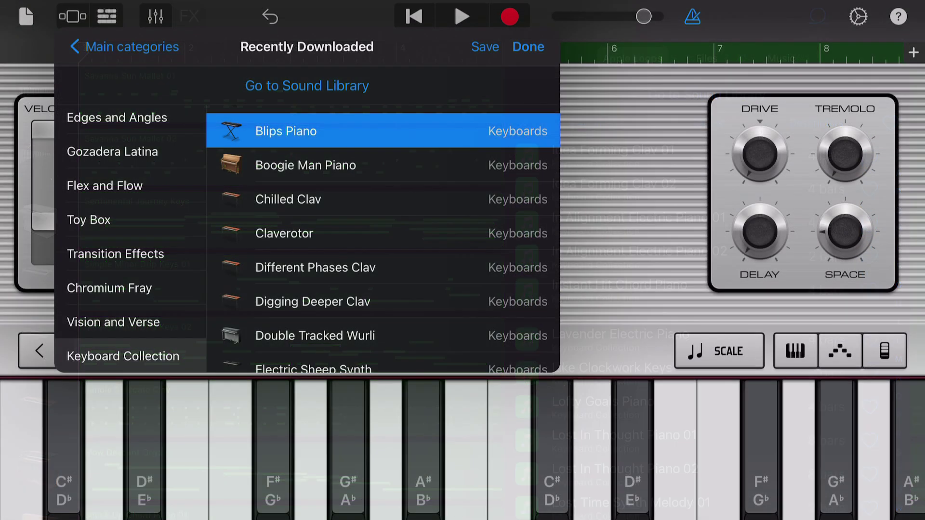
- Audition Digging Deeper Clav, Flying Circus Piano, Gamer's Organ and Industrial Design Organ on the keyboard
left_click(313, 301)
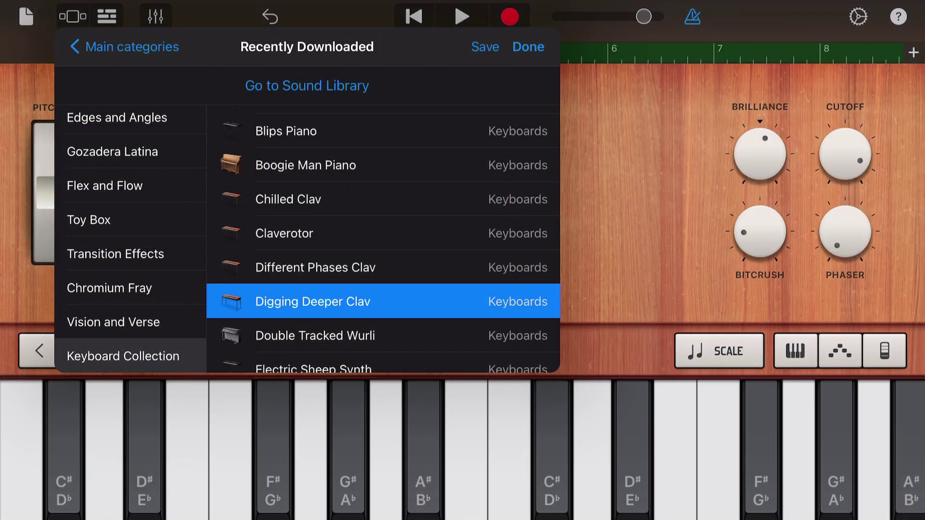
scroll(383, 240, "down", 10)
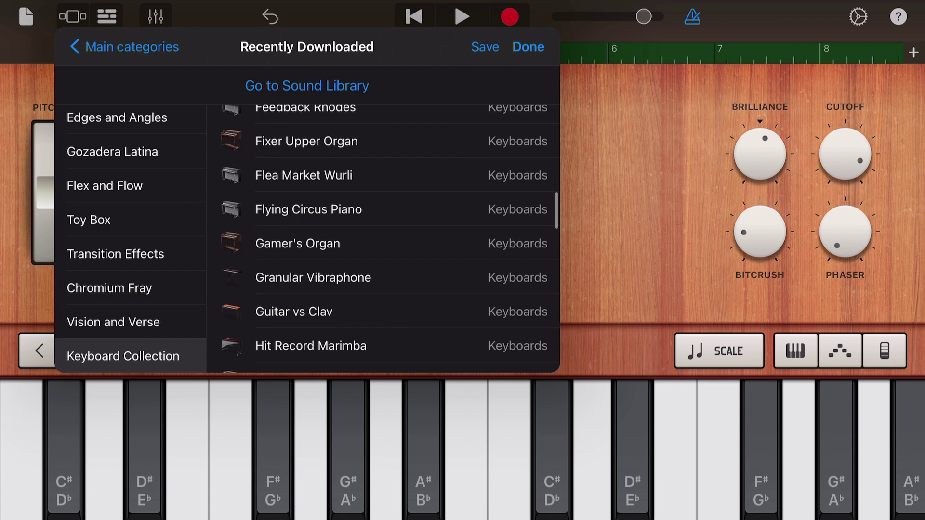
left_click(308, 209)
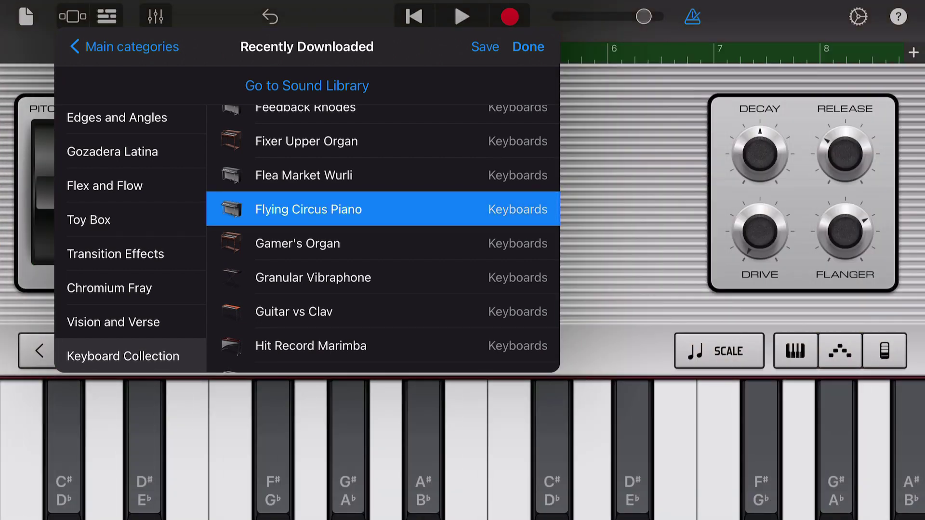
left_click(297, 244)
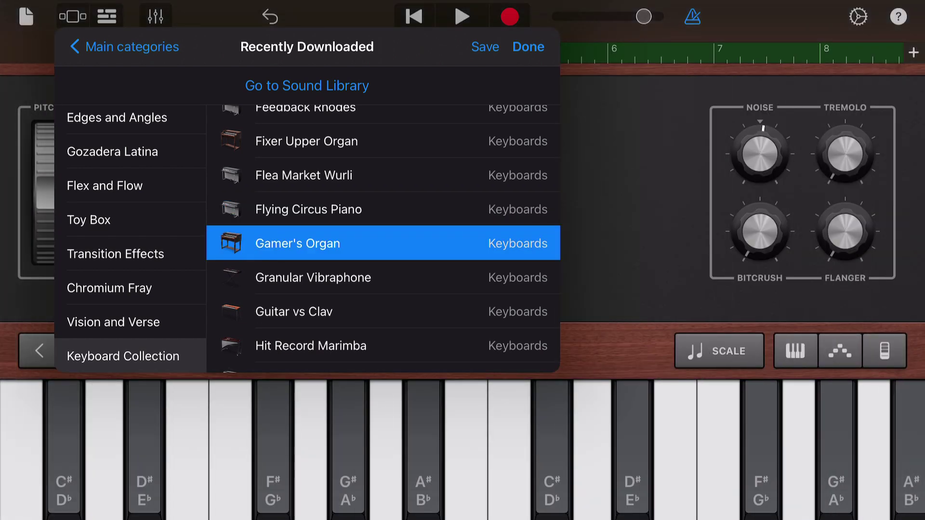
scroll(383, 231, "down", 3)
scroll(383, 231, "down", 2)
left_click(321, 220)
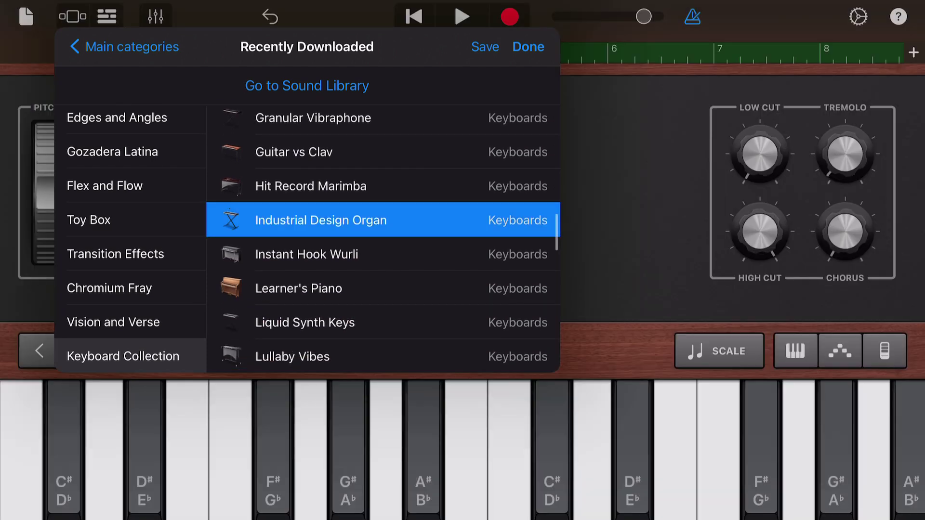
- Switch to Learner's Piano, then Liquid Synth Keys, and view the synth's parameter controls
left_click(298, 288)
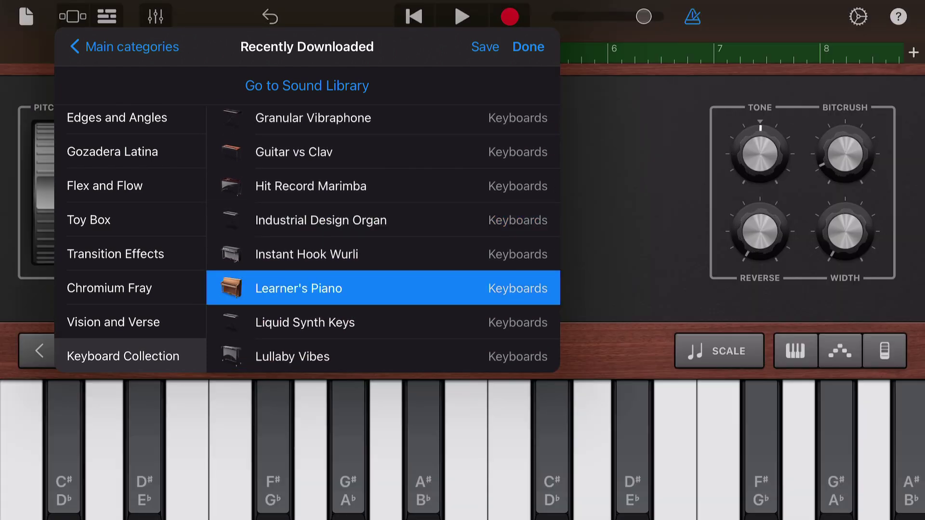
left_click(305, 323)
scroll(383, 236, "down", 5)
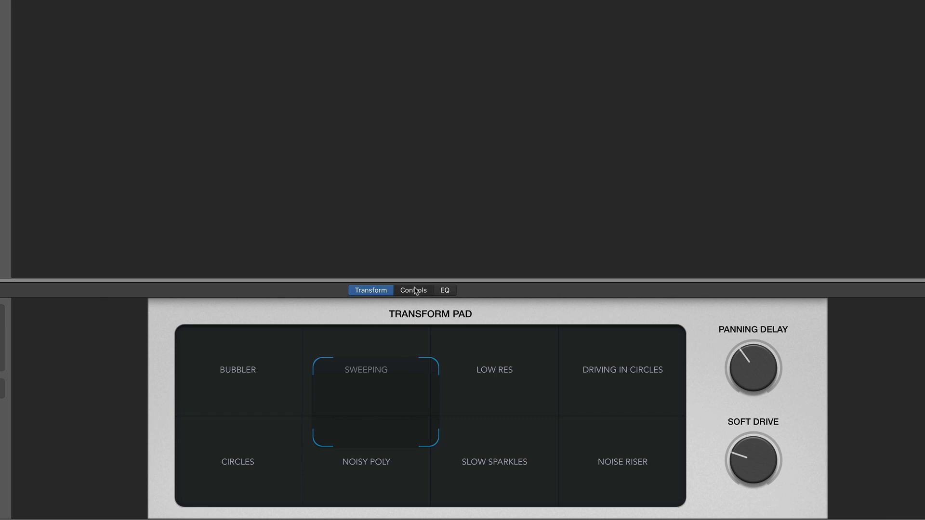
left_click(413, 290)
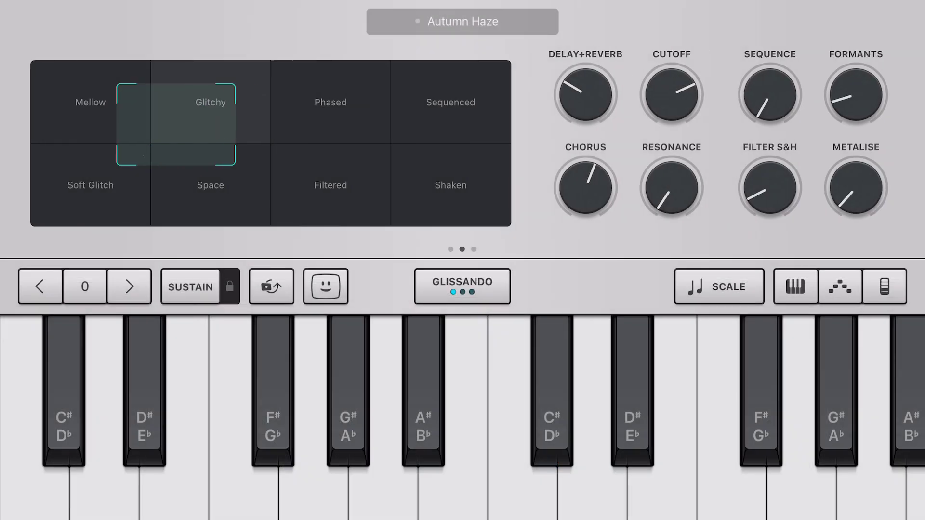
scroll(463, 140, "right", 5)
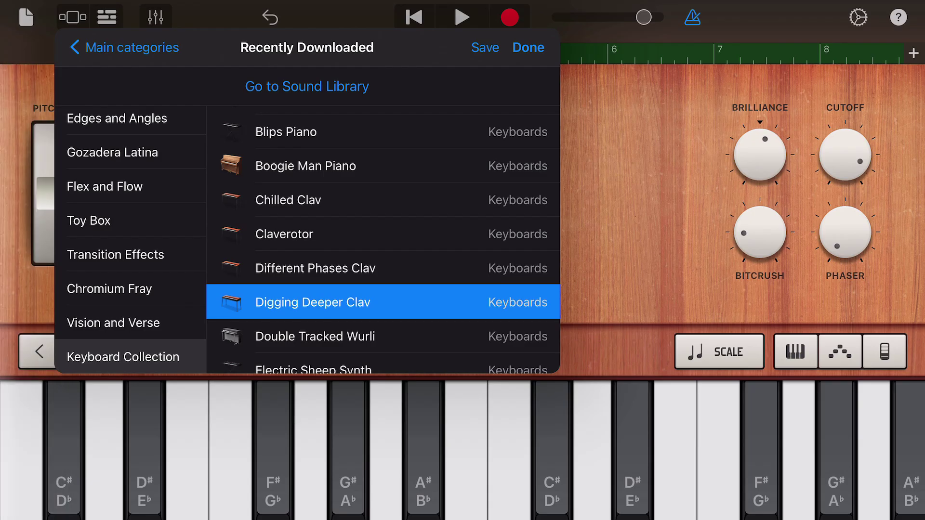
scroll(383, 241, "down", 10)
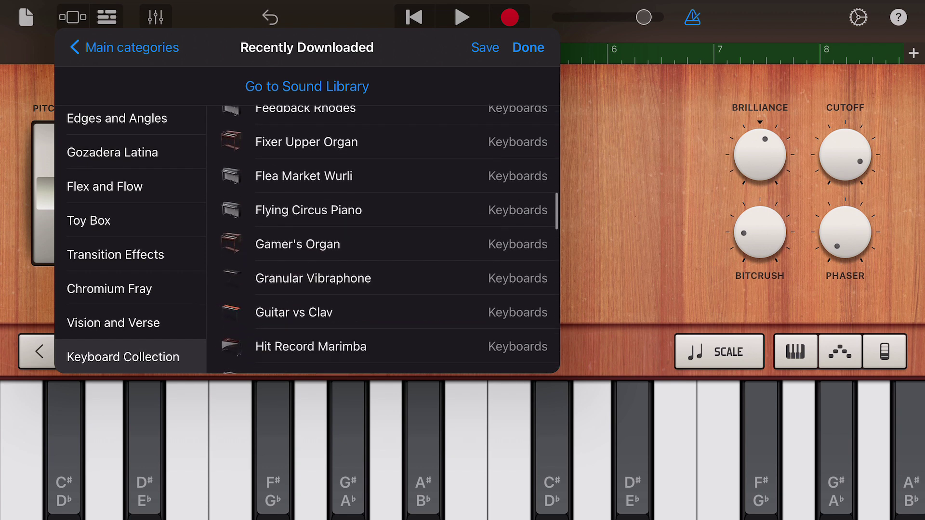
- Reload Flying Circus Piano, Gamer's Organ and Learner's Piano, ending on Liquid Synth Keys
left_click(308, 210)
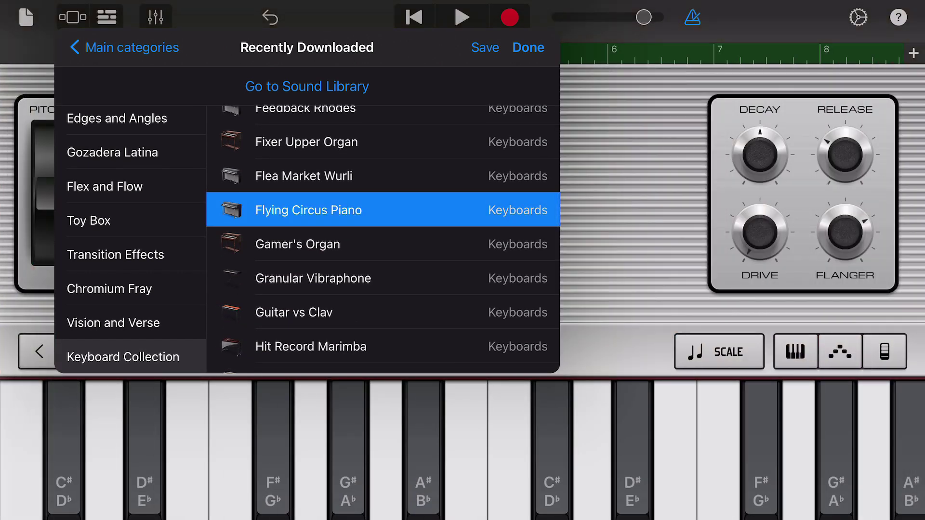
left_click(298, 244)
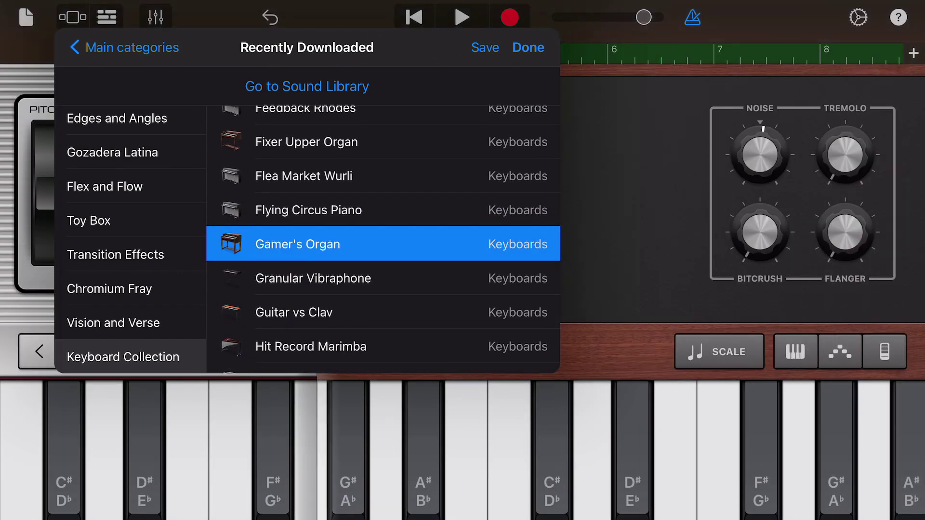
scroll(384, 241, "down", 2)
scroll(383, 241, "down", 3)
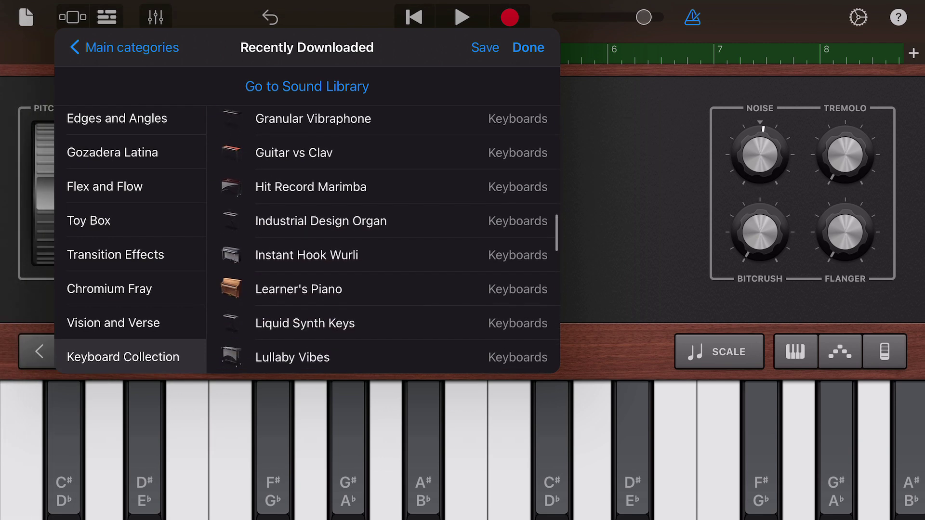
left_click(299, 289)
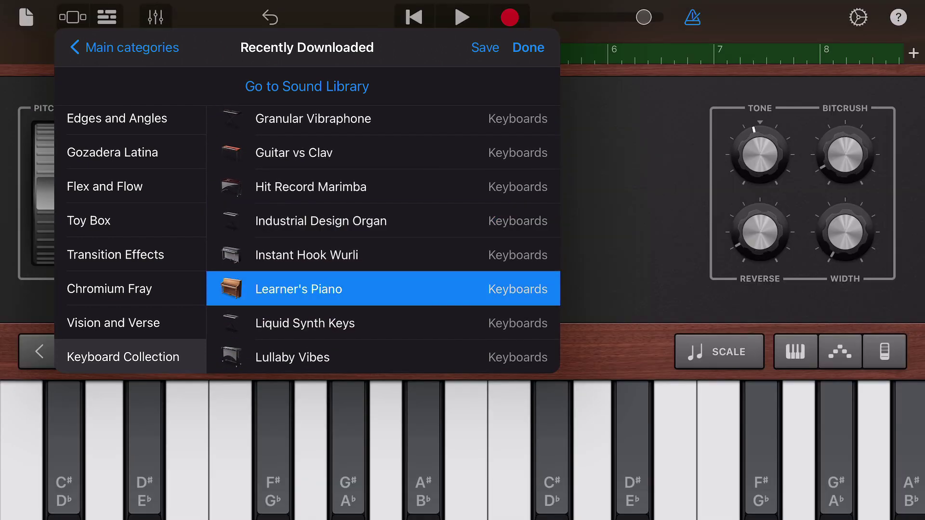
left_click(305, 323)
scroll(383, 241, "down", 2)
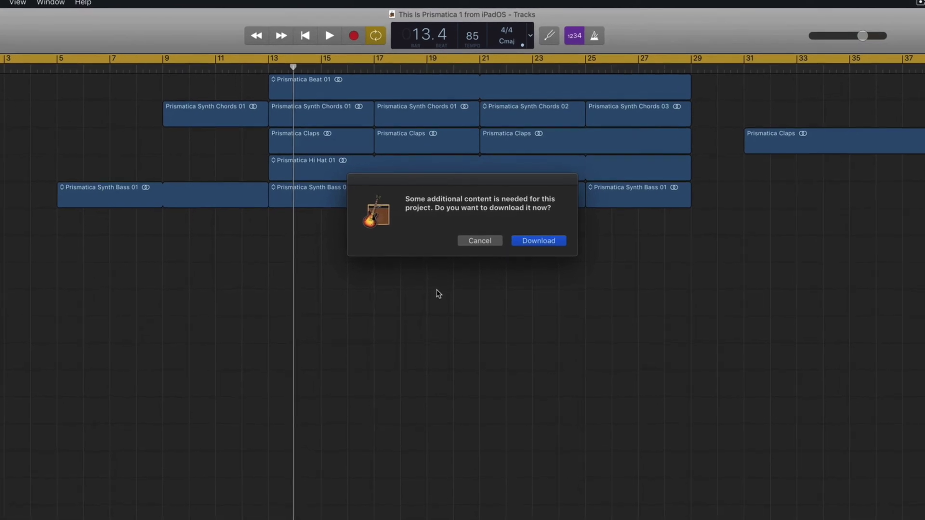
- Download the extra sounds the Prismatica project needs and check the download progress
left_click(534, 243)
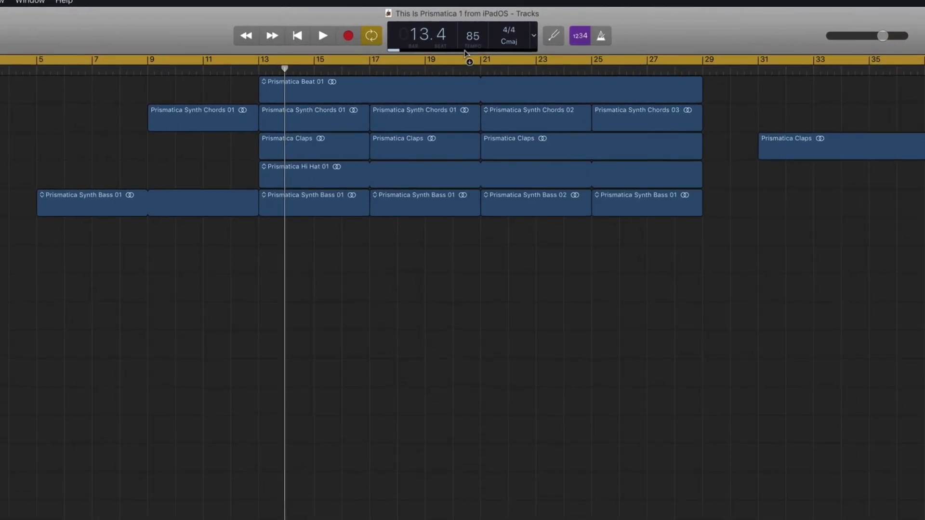
left_click(465, 54)
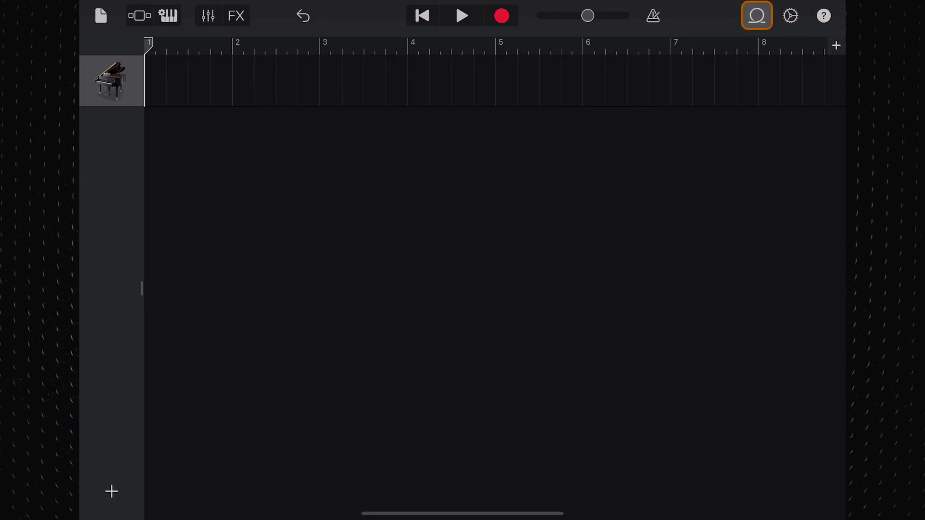
- Place the Blue Hour Keys 01 loop at bar 1 and delete the empty Grand Piano track
left_click(757, 15)
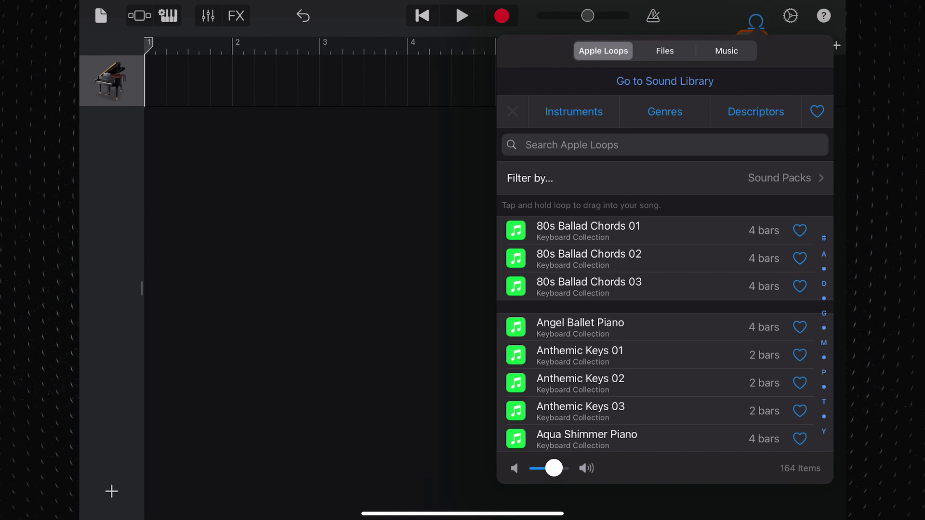
scroll(645, 312, "down", 5)
left_click(583, 362)
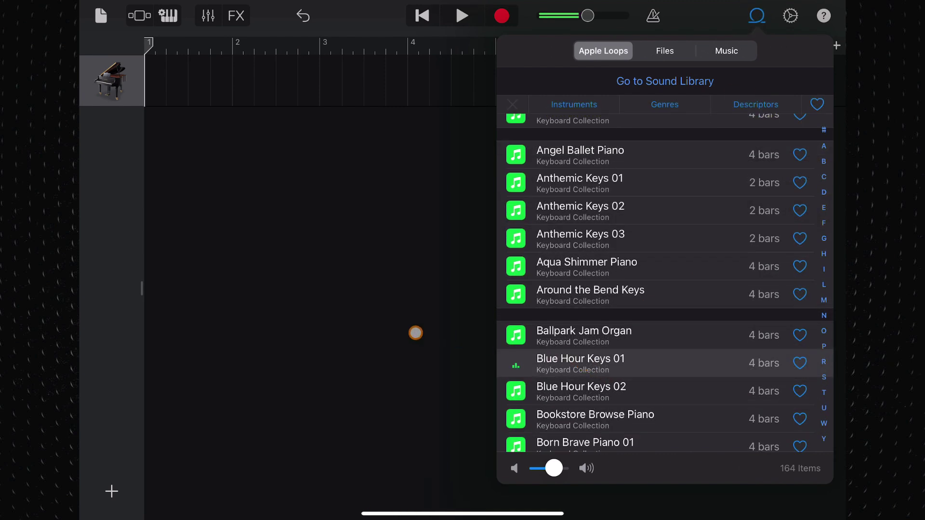
left_click_drag(574, 362, 139, 147)
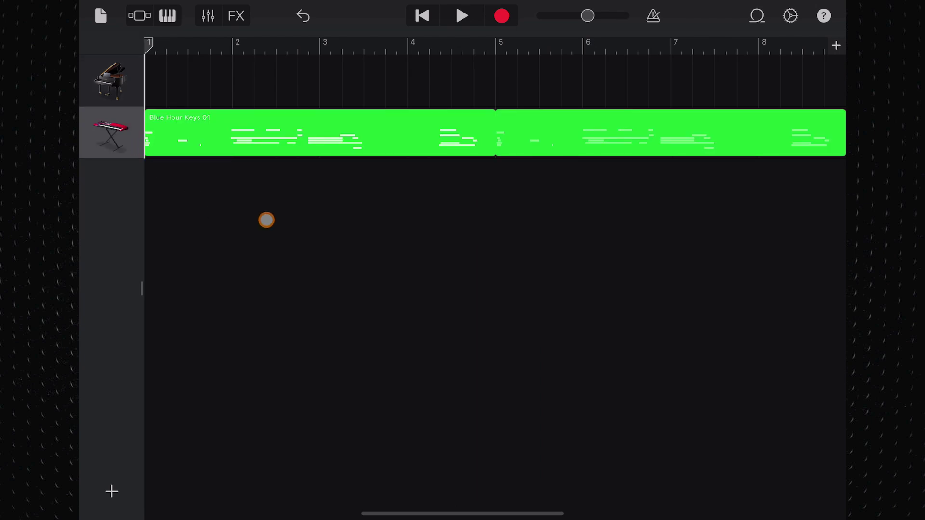
left_click(338, 209)
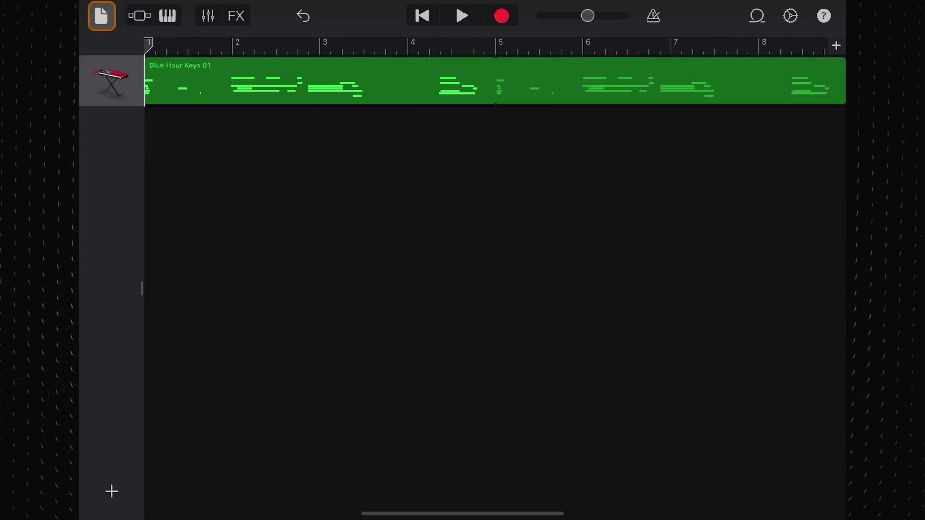
- Save the song, delete the Keyboard Collection Hack file, and AirDrop the full project to the Mac
left_click(101, 16)
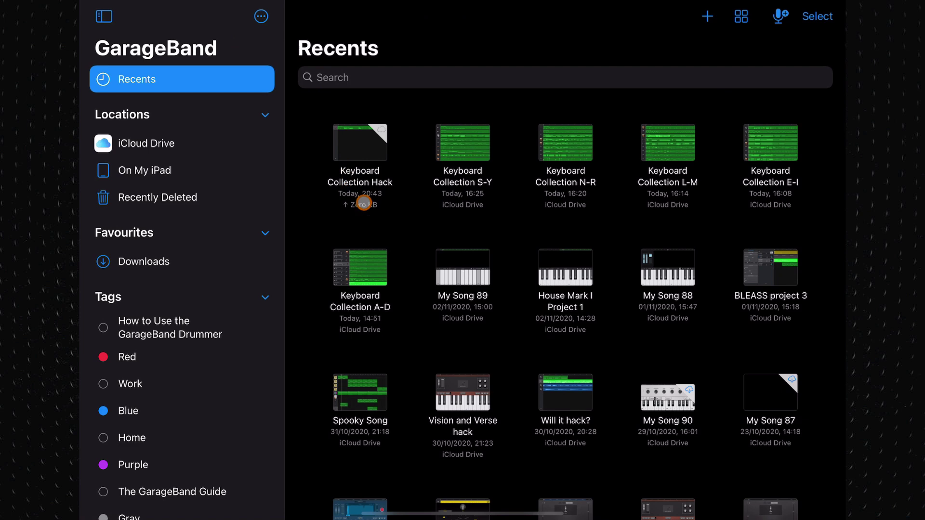
left_click_drag(359, 180, 423, 392)
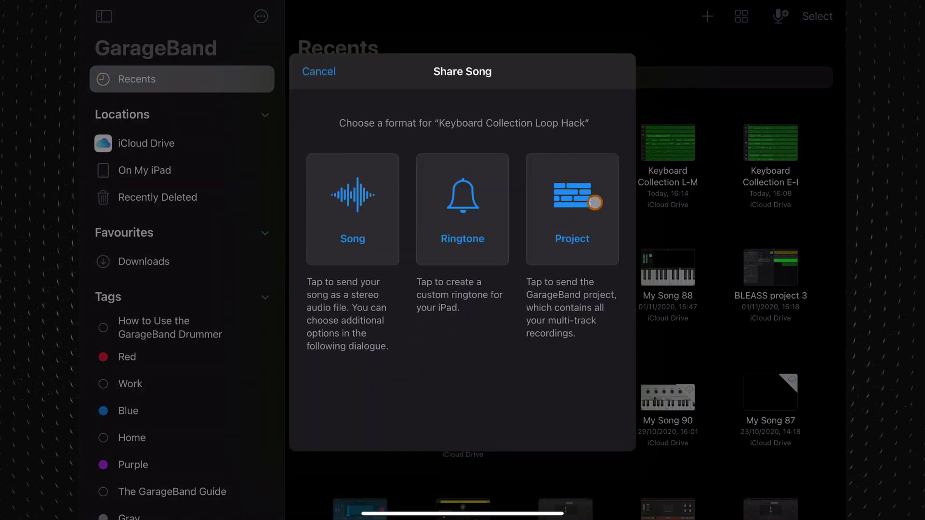
left_click(569, 222)
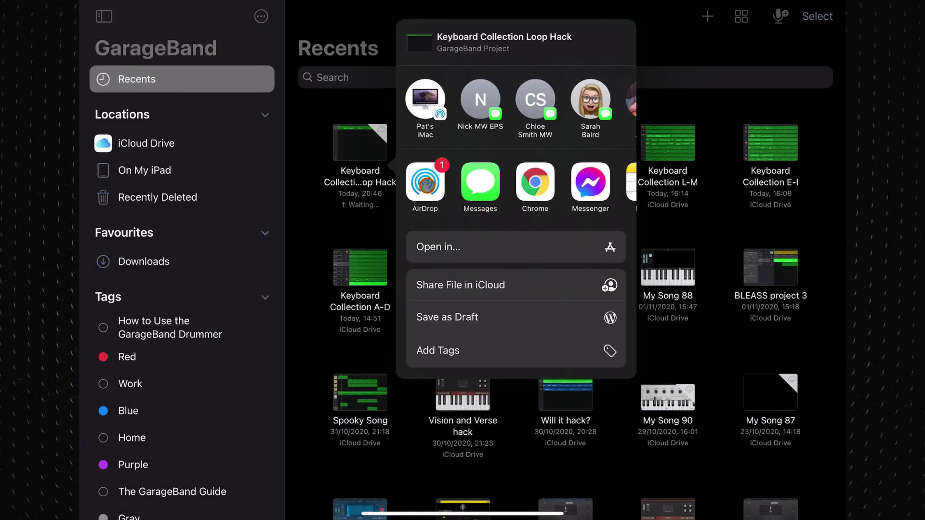
left_click(425, 183)
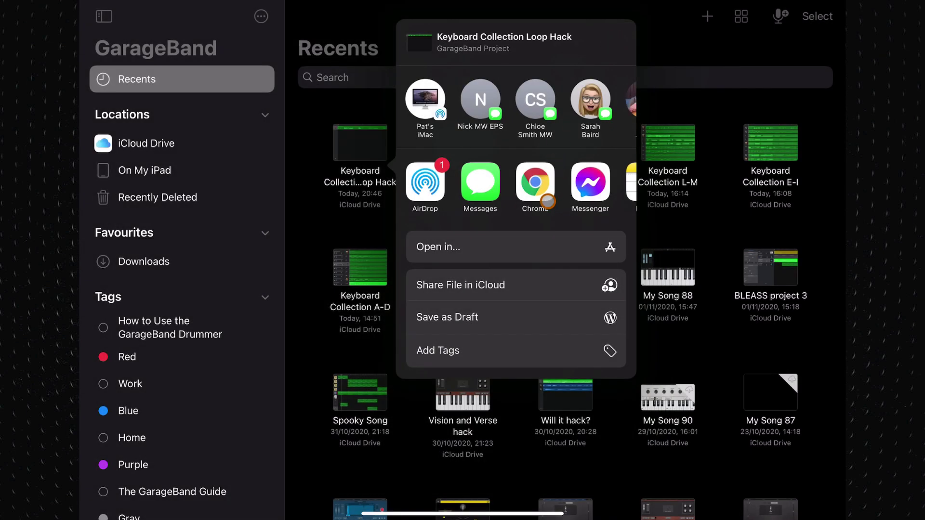
- Share the Keyboard Collection Loop Hack project file through iCloud
scroll(548, 201, "right", 3)
scroll(554, 193, "left", 3)
left_click(569, 283)
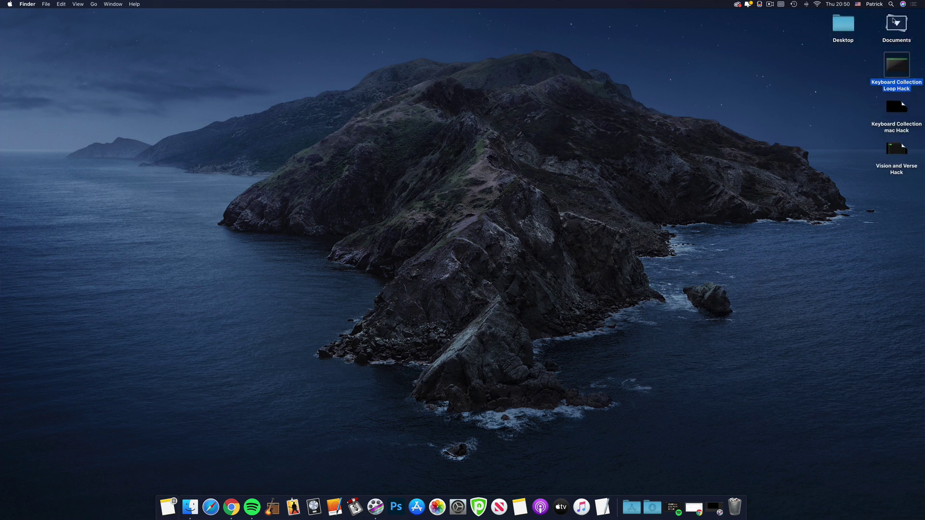
- Open the desktop's Keyboard Collection Loop Hack project with GarageBand via Open With
right_click(902, 70)
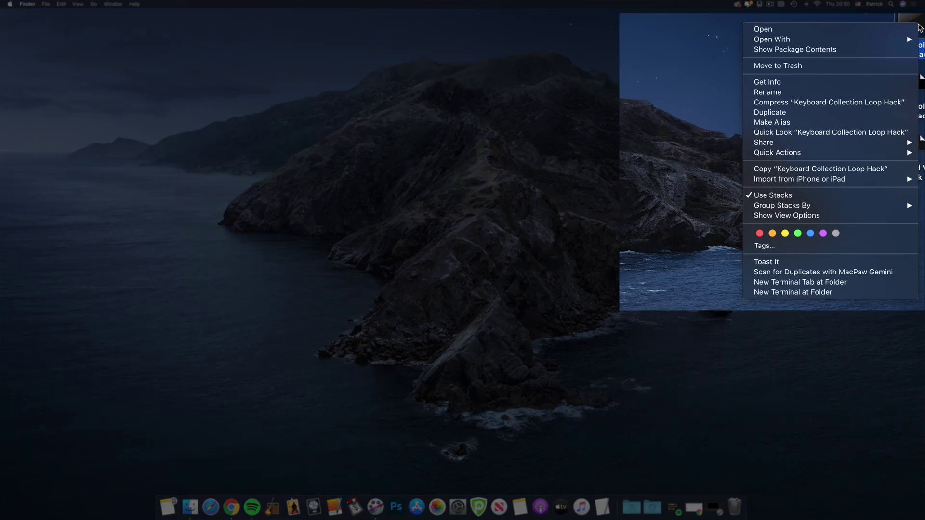
mouse_move(879, 29)
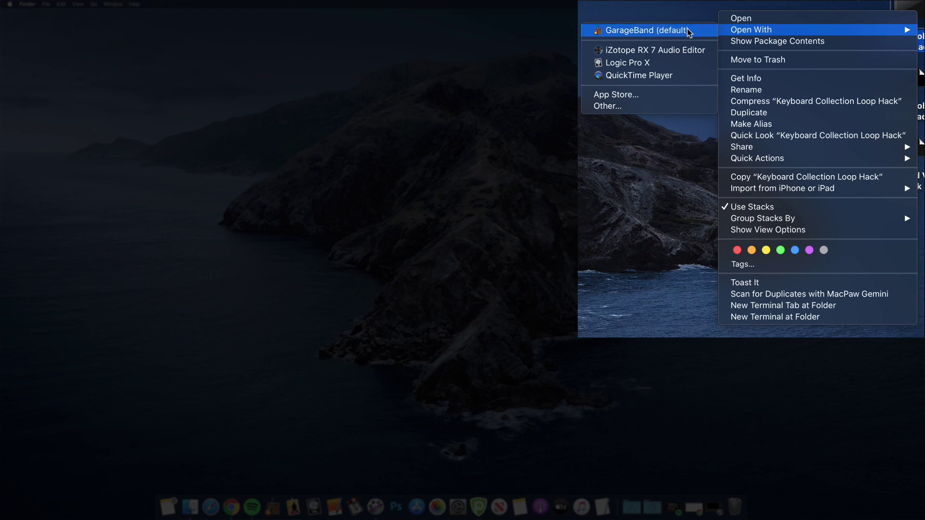
left_click(766, 81)
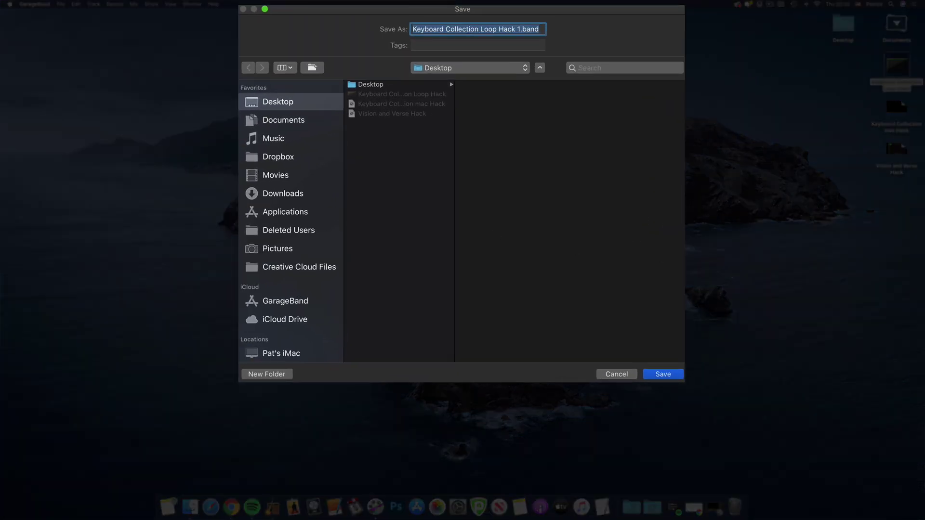
- Save as Keyboard Collection Loop Hack 1 on the Desktop, enlarge the track, and play it
left_click(676, 377)
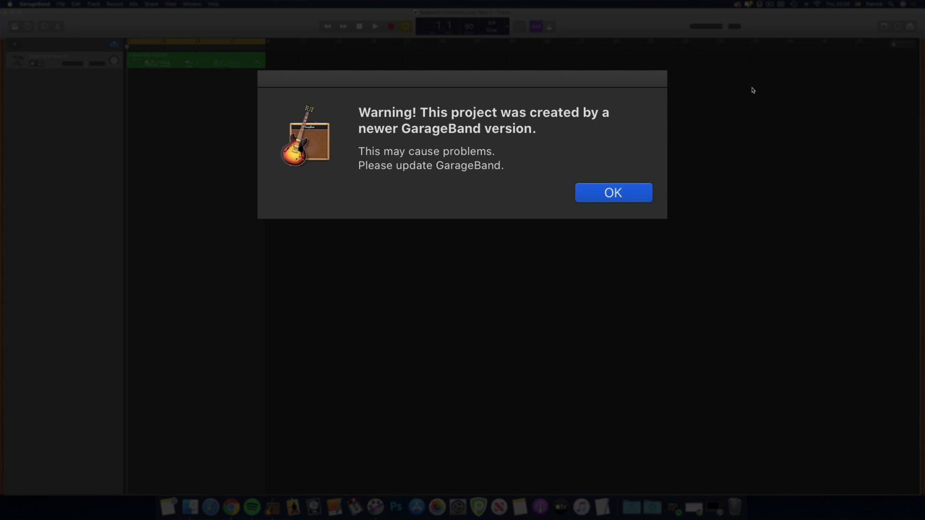
left_click(641, 196)
key("super+Down")
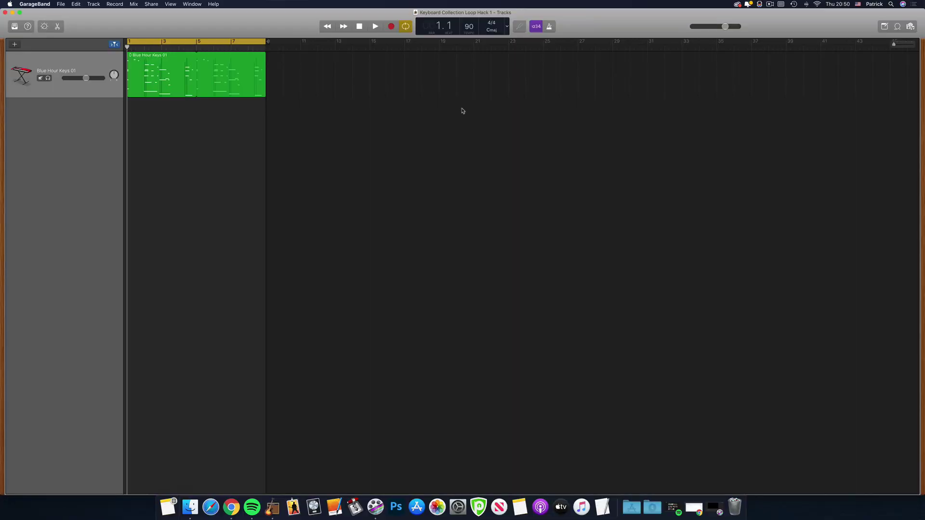
key("space")
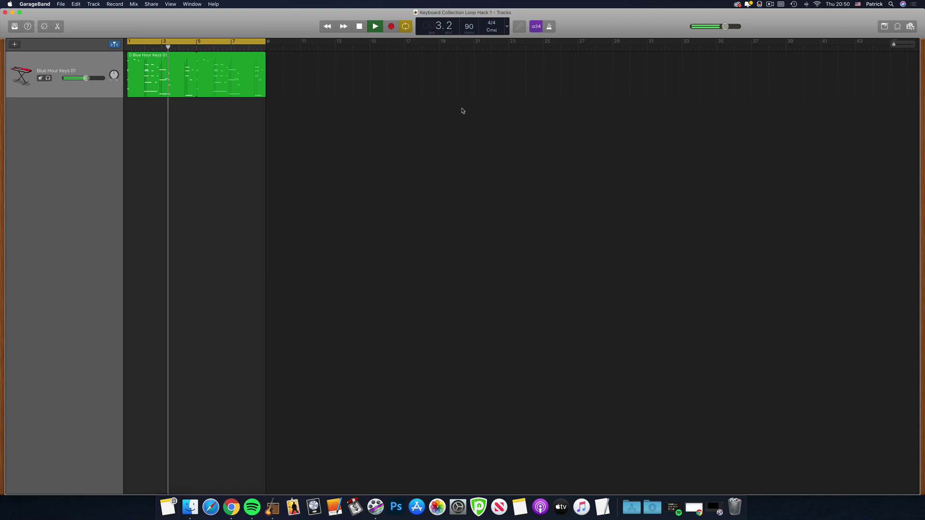
key("space")
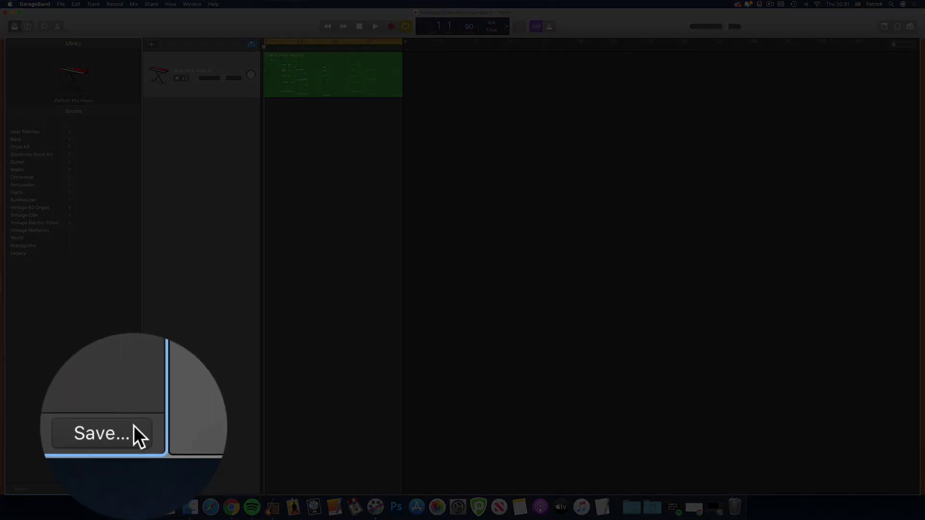
- Save the track's instrument as the Blue Hour Keys 01 user patch and play it
left_click(124, 489)
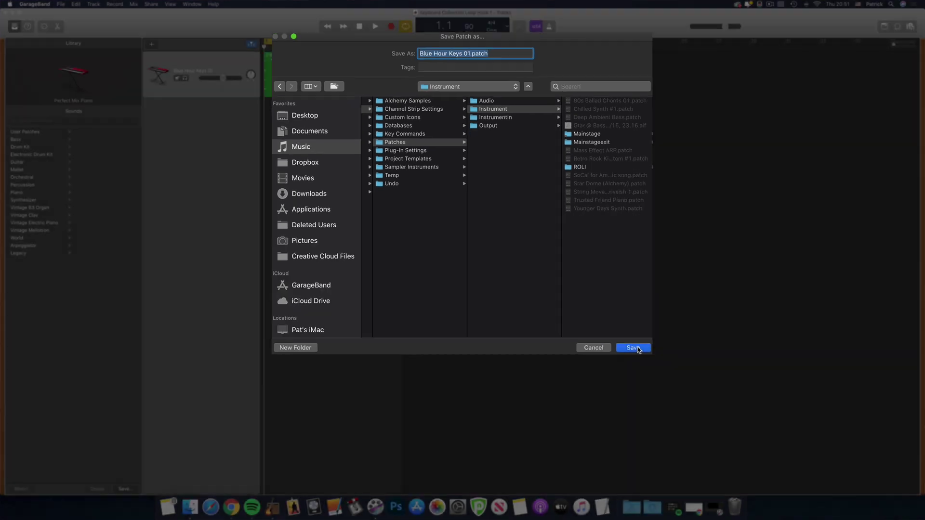
left_click(655, 365)
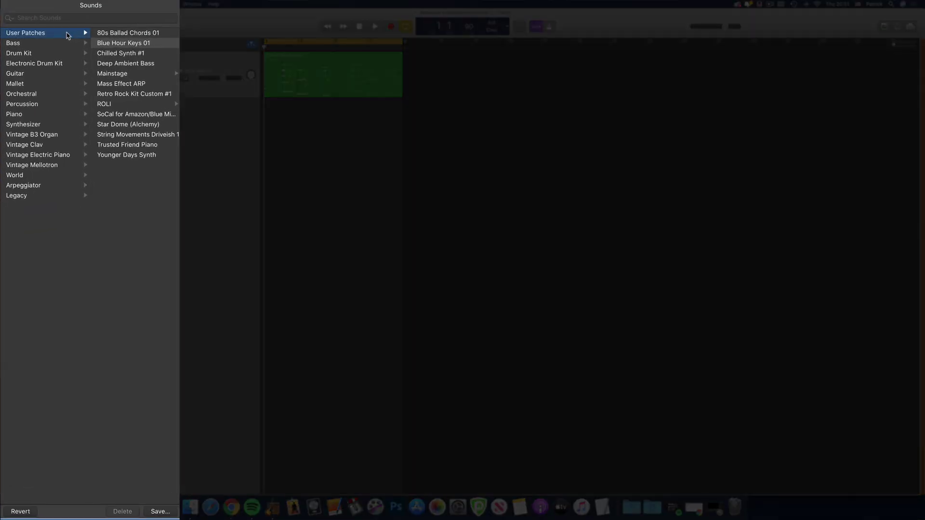
left_click(99, 140)
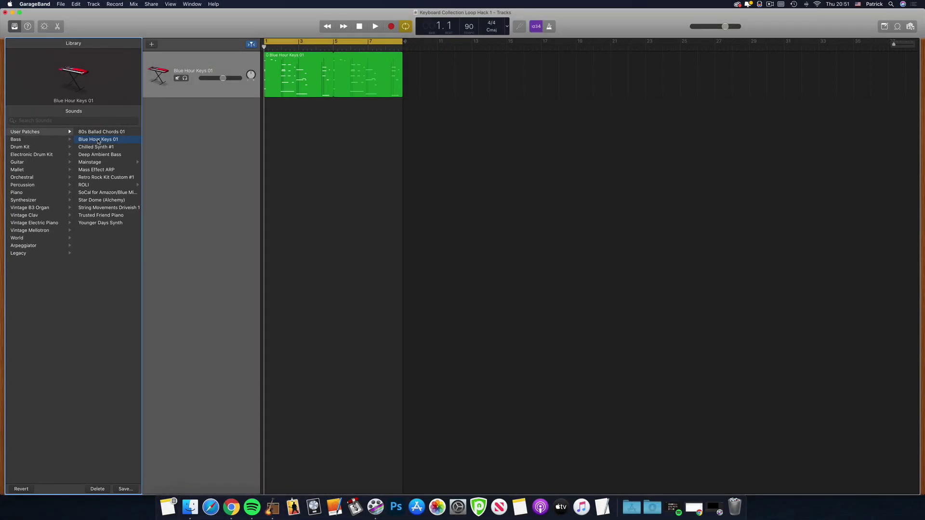
key("space")
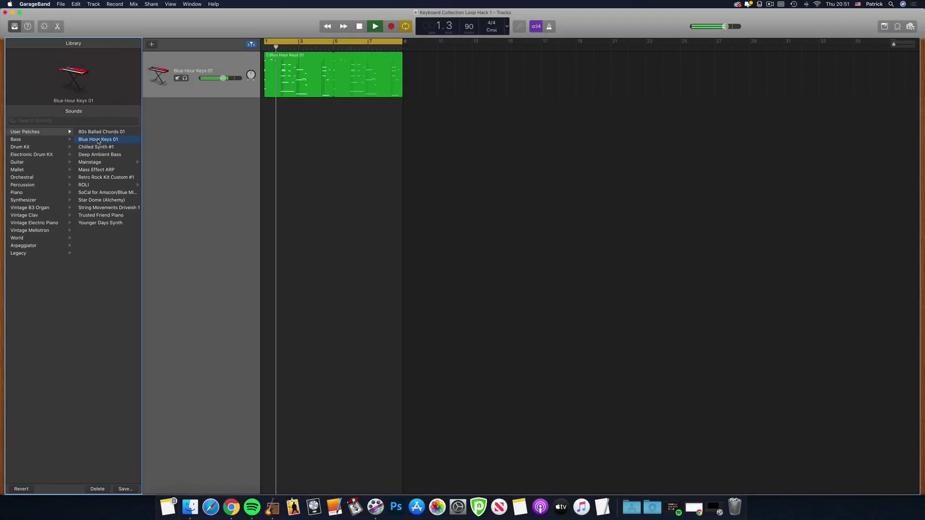
key("space")
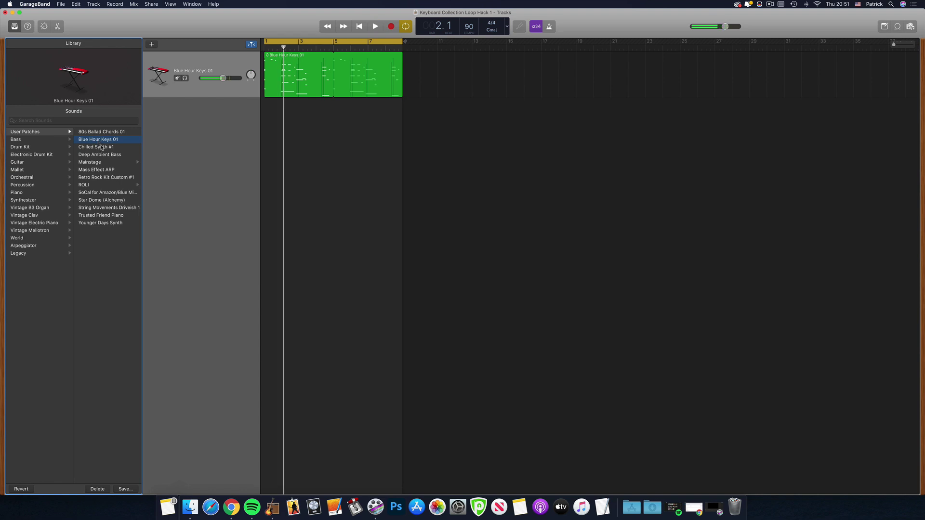
- Audition Chilled Synth #1 and 80s Ballad Chords 01, then return to Blue Hour Keys 01
left_click(102, 147)
key("space")
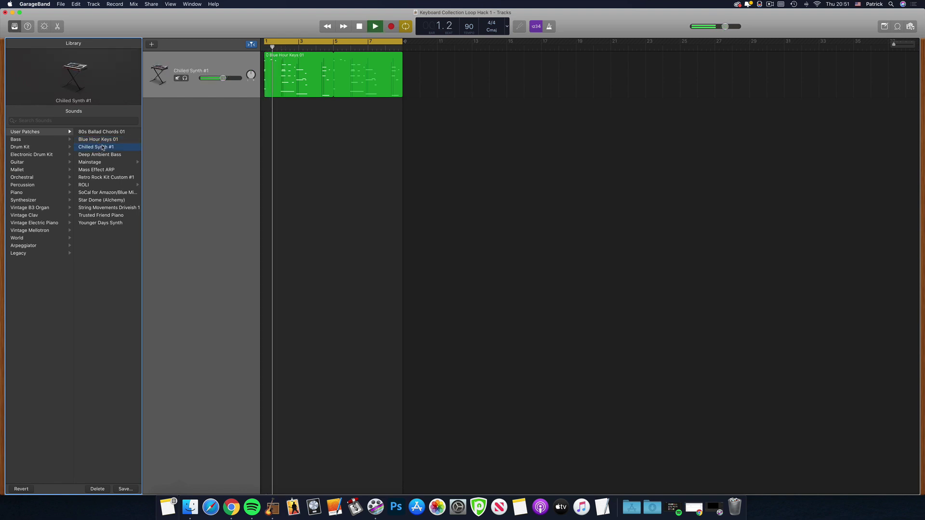
left_click(107, 133)
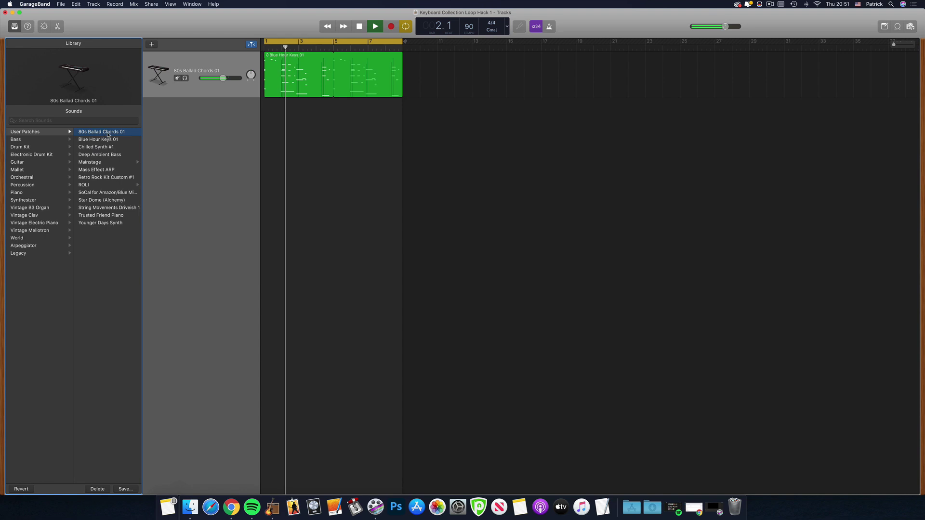
left_click(109, 140)
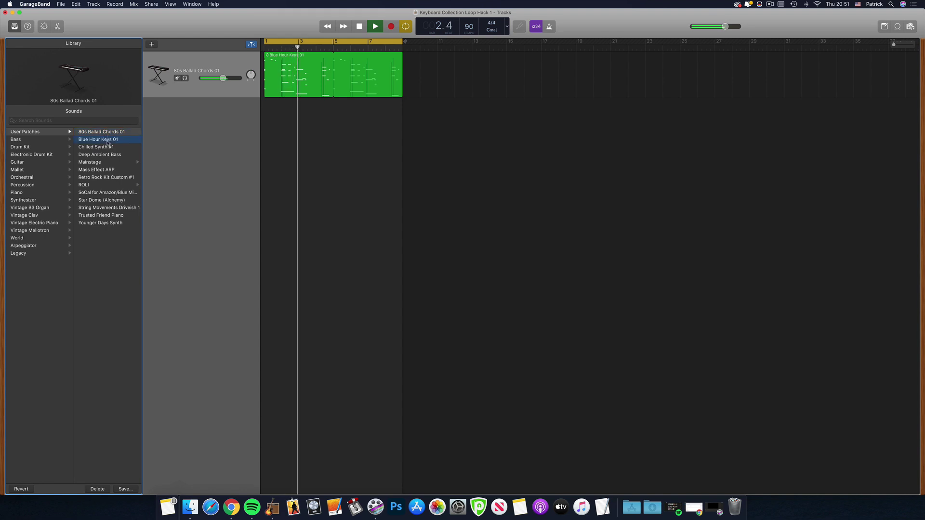
key("space")
left_click(341, 76)
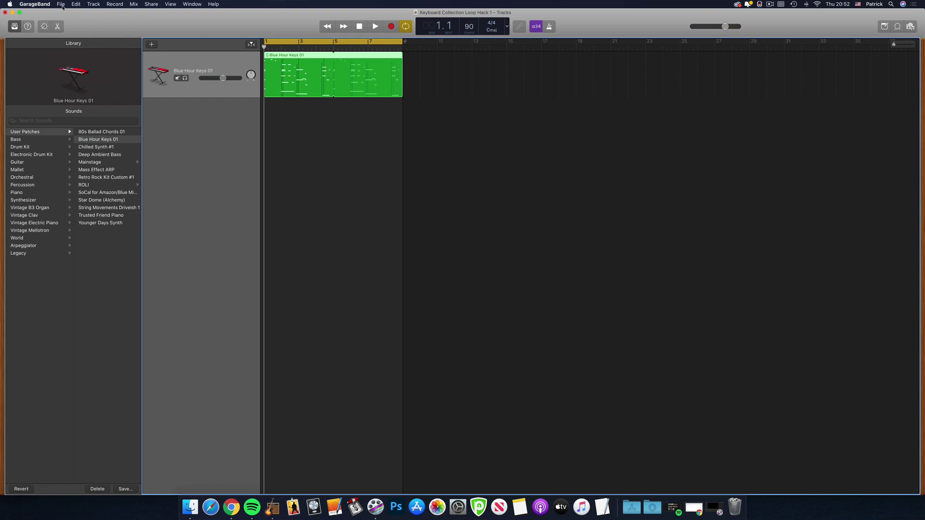
- Add the region to the loop library tagged as Keyboards > Synths
left_click(61, 5)
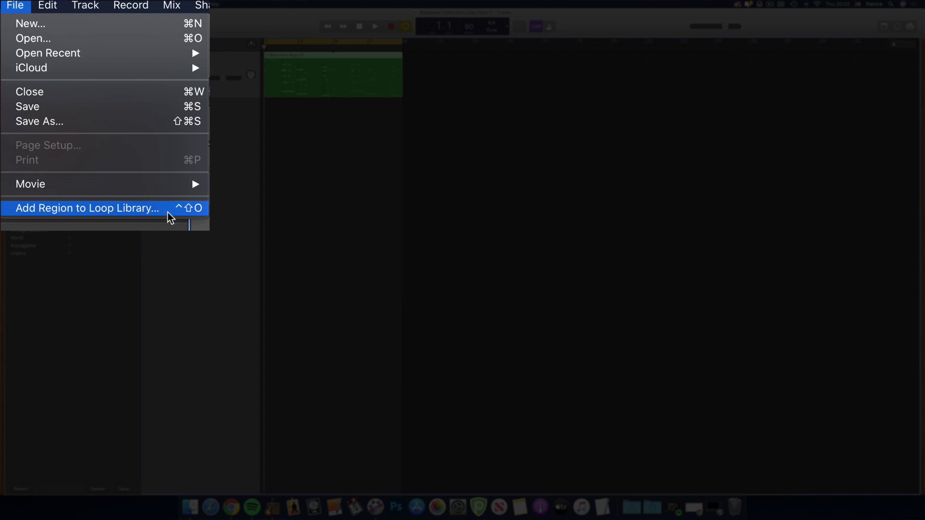
left_click(145, 208)
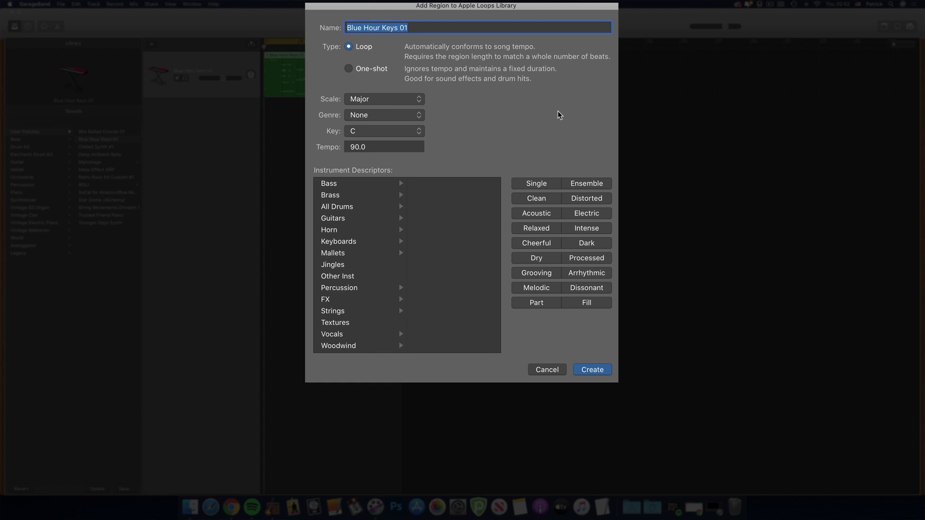
left_click(383, 243)
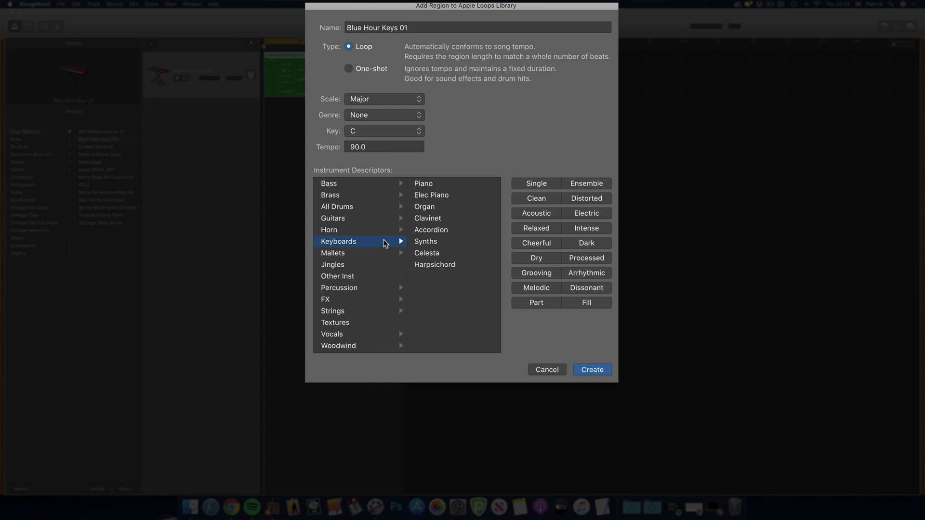
left_click(429, 242)
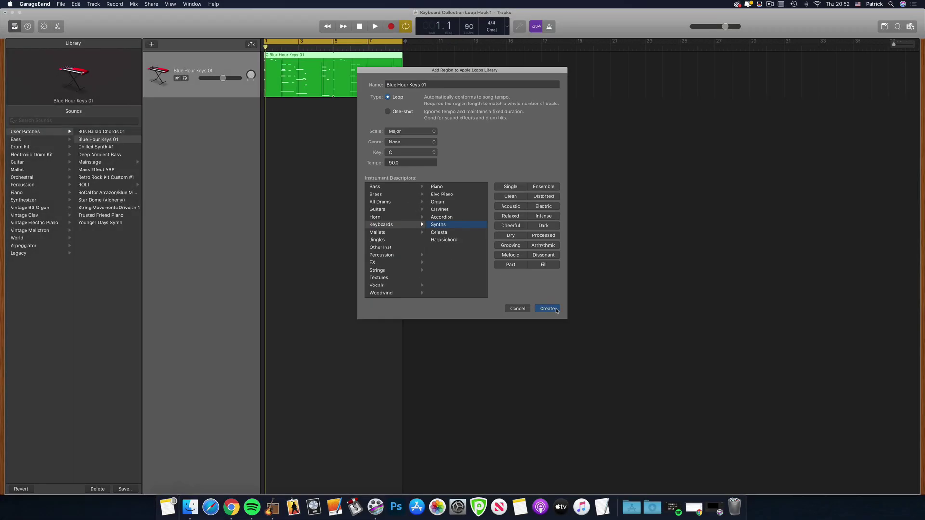
left_click(547, 308)
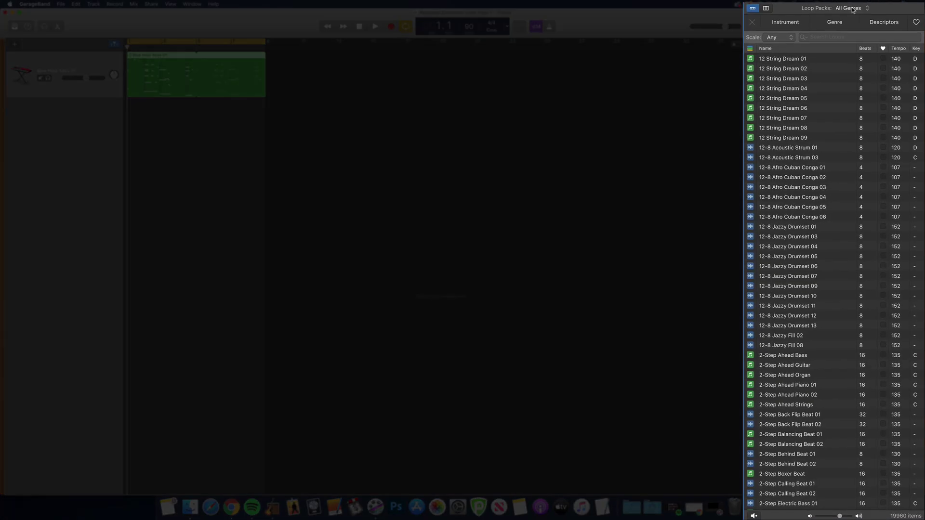
- Filter the Loop Browser to My Loops and preview the Blue Hour Keys 01 loop
left_click(852, 8)
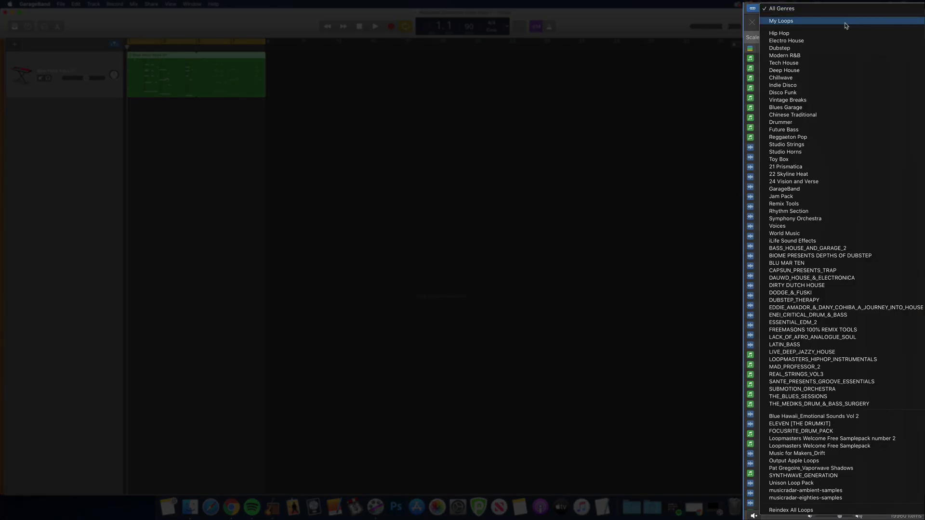
left_click(846, 21)
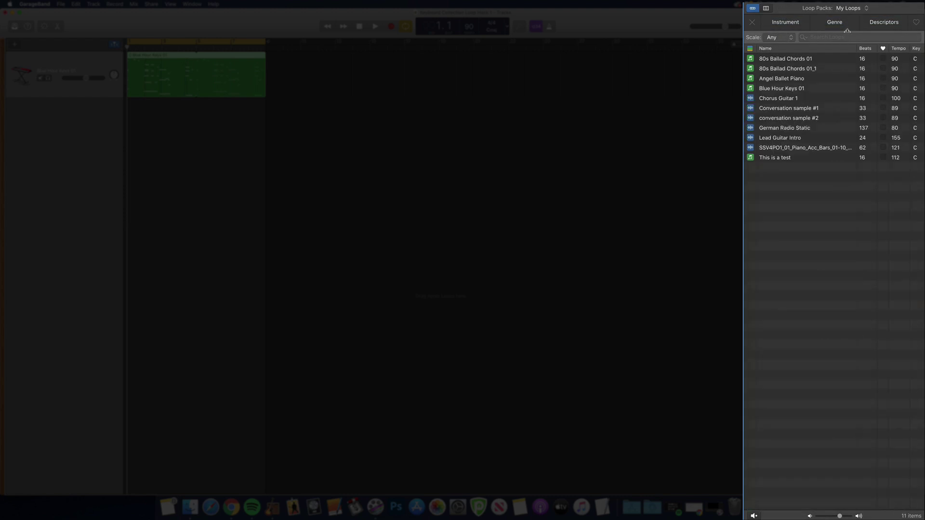
left_click(792, 91)
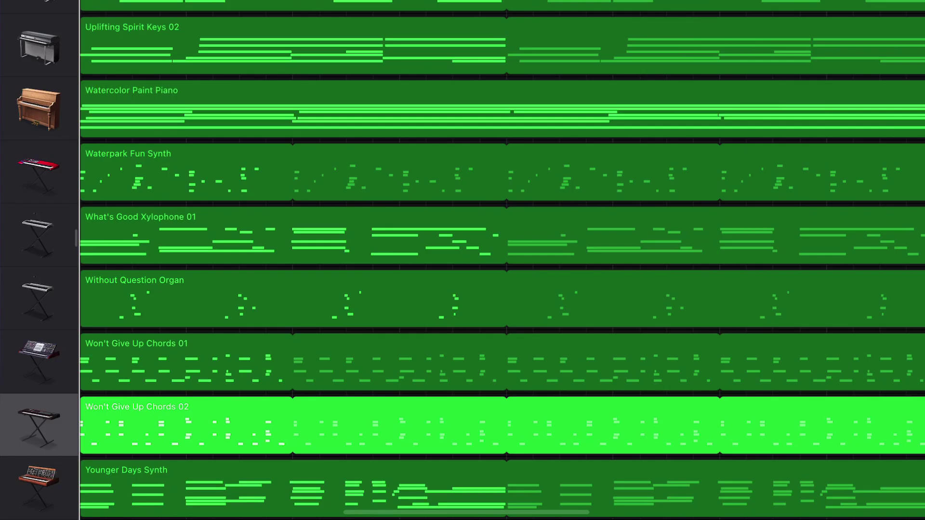
- Scroll through the project's tracks and the Apple Loops list of Keyboard Collection loops
scroll(501, 260, "up", 15)
scroll(501, 260, "down", 15)
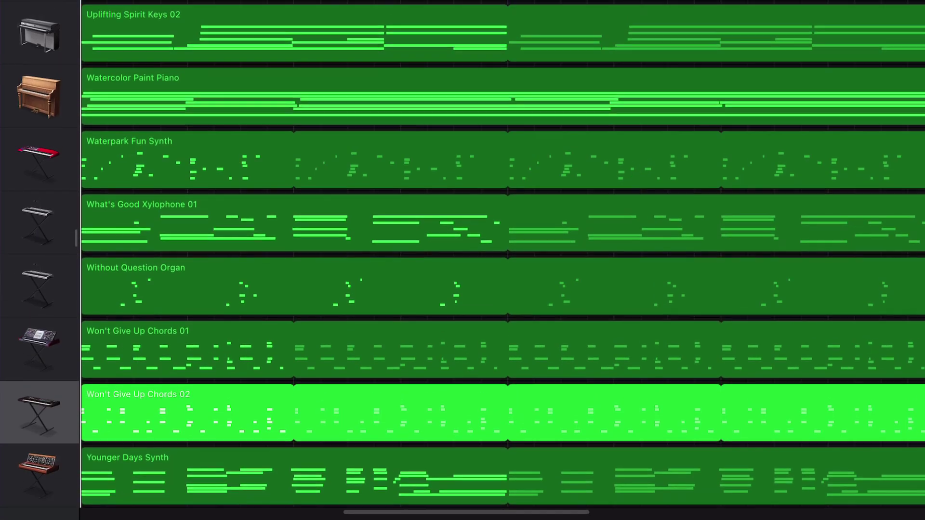
scroll(501, 260, "up", 4)
scroll(501, 260, "up", 10)
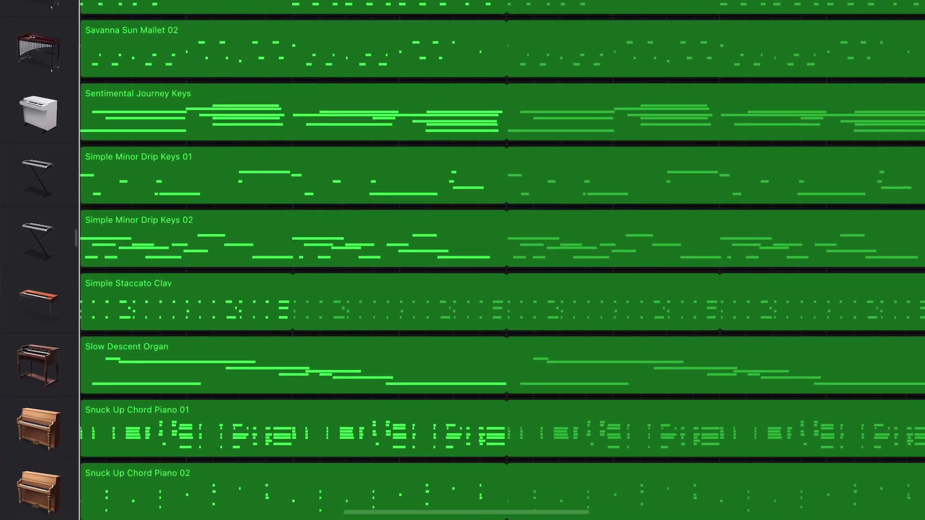
scroll(501, 260, "down", 15)
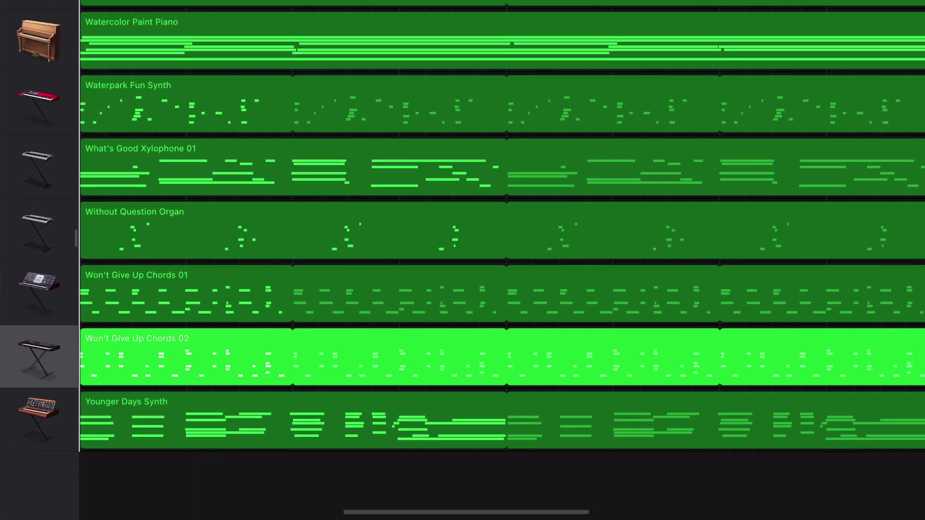
scroll(501, 260, "down", 3)
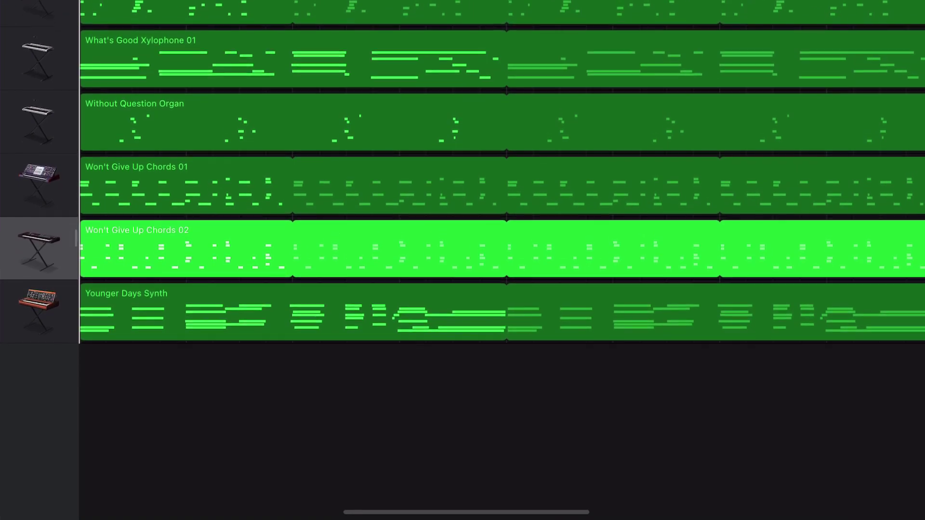
scroll(500, 260, "down", 5)
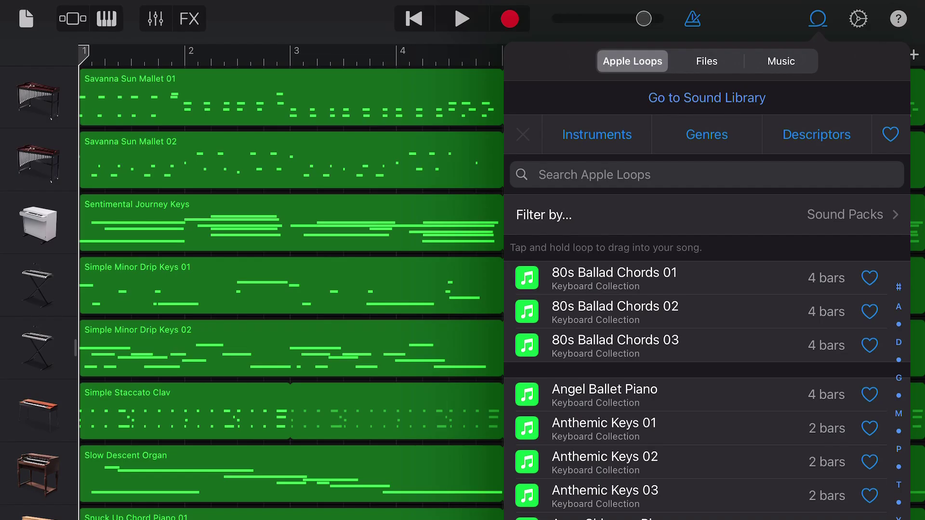
scroll(698, 338, "down", 10)
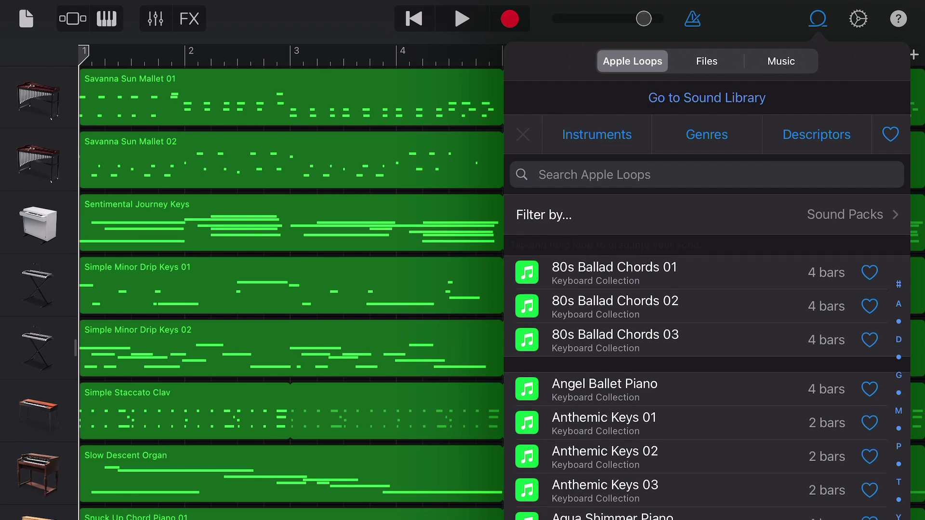
scroll(698, 328, "down", 8)
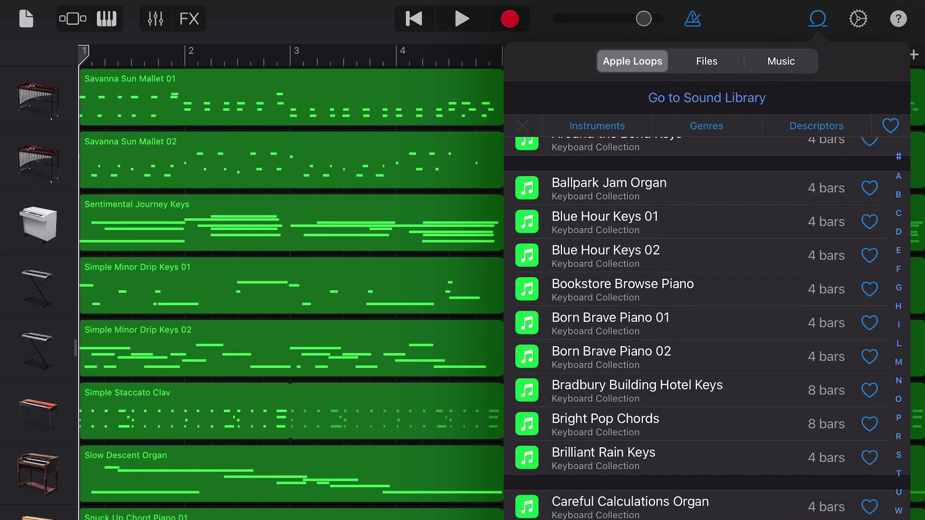
scroll(698, 328, "down", 6)
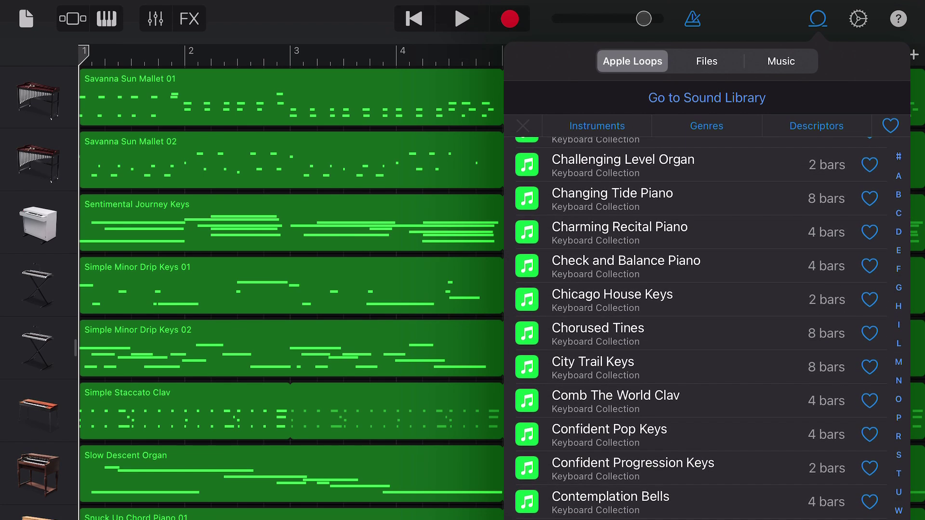
scroll(698, 328, "down", 4)
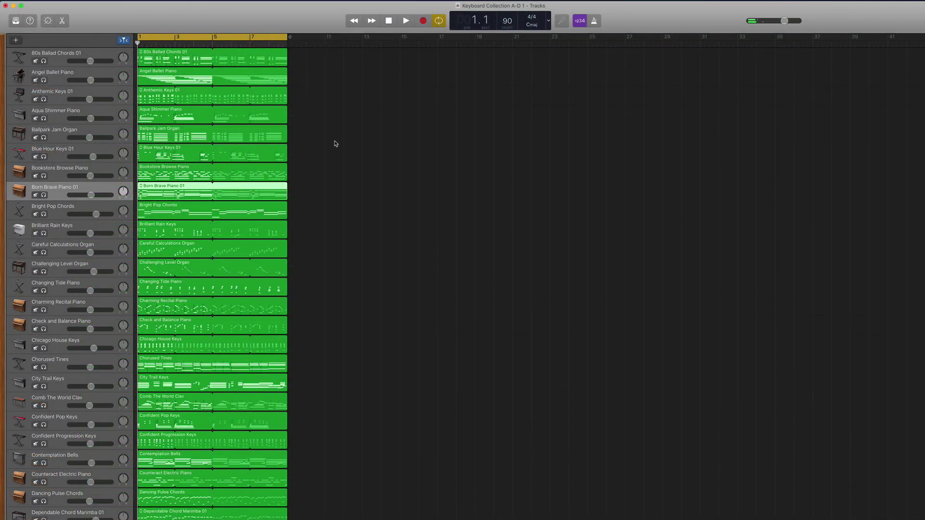
scroll(334, 142, "down", 6)
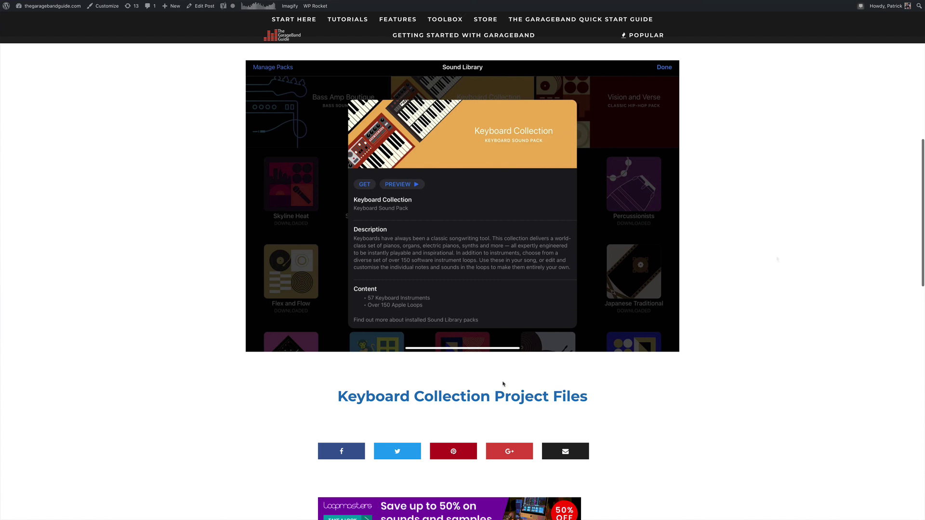
- Download the Keyboard Collection Project Files zip from The GarageBand Guide website
left_click(506, 397)
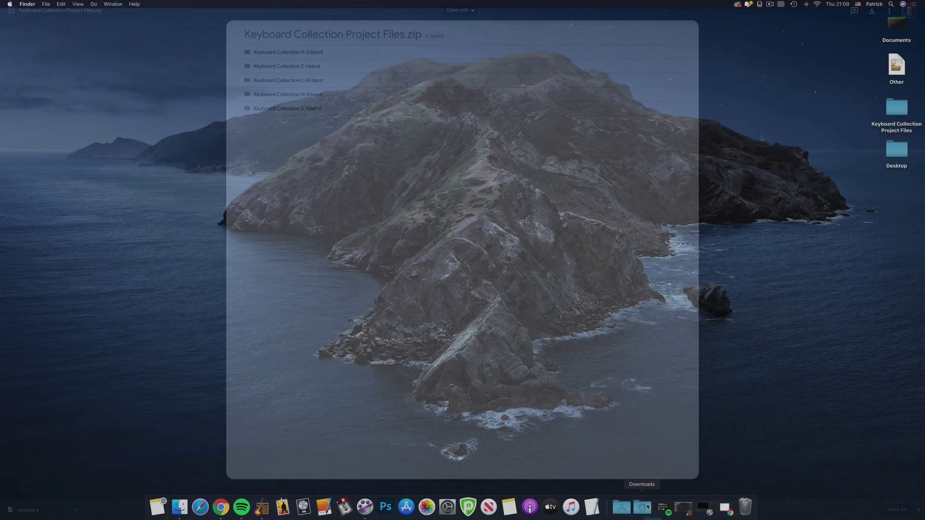
- Extract the Keyboard Collection zip to the desktop and open its folder
left_click(648, 506)
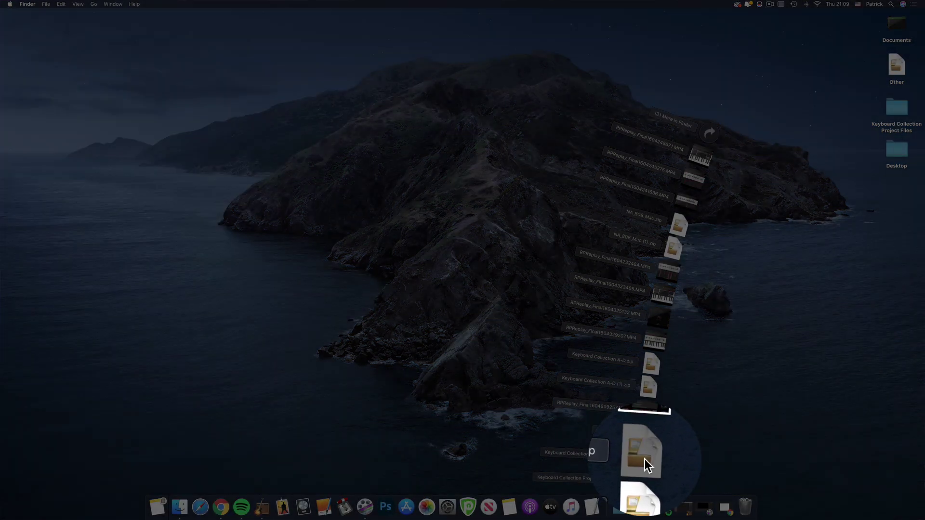
left_click(645, 460)
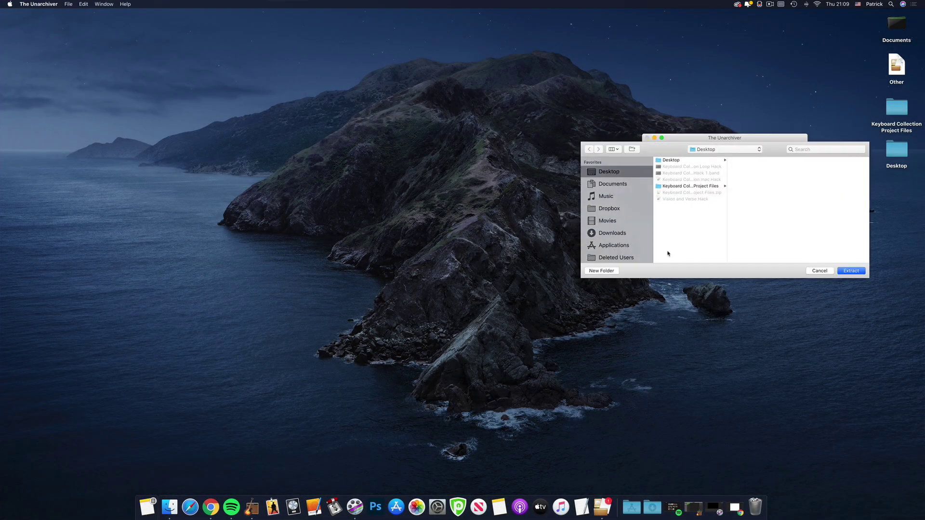
left_click(851, 270)
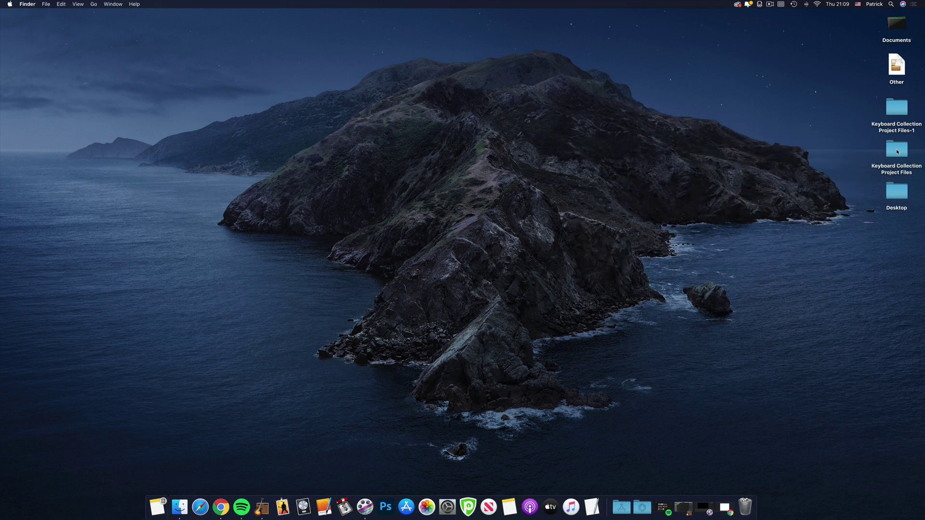
double_click(897, 151)
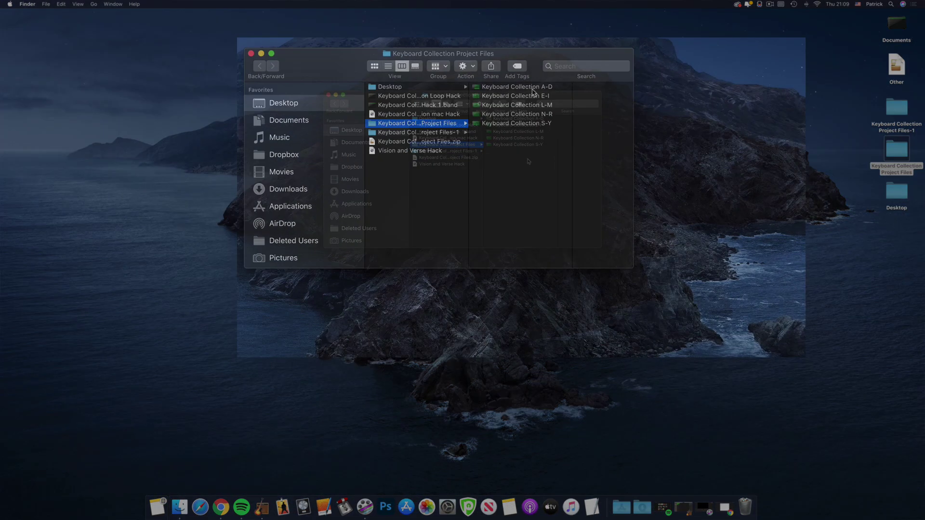
- Open Keyboard Collection A-D in GarageBand and save it as Keyboard Collection A-D 1
right_click(537, 66)
mouse_move(586, 87)
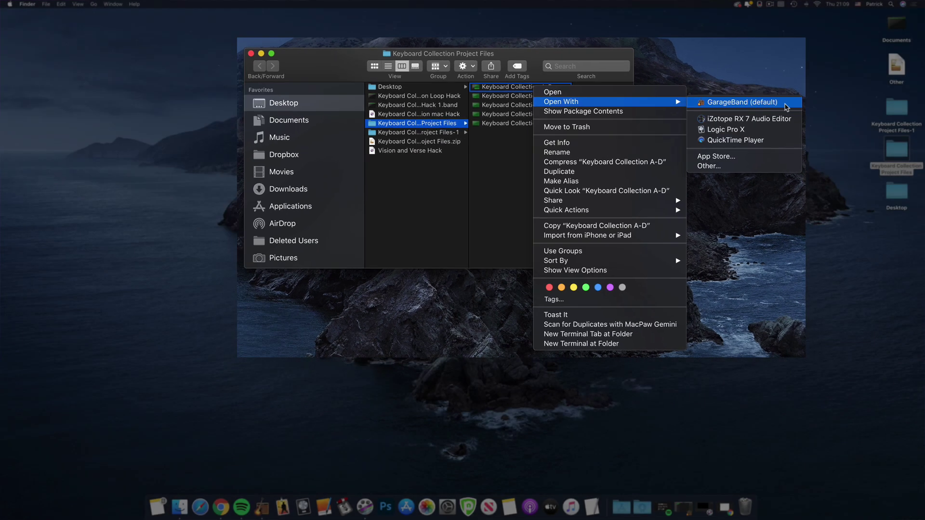
left_click(741, 102)
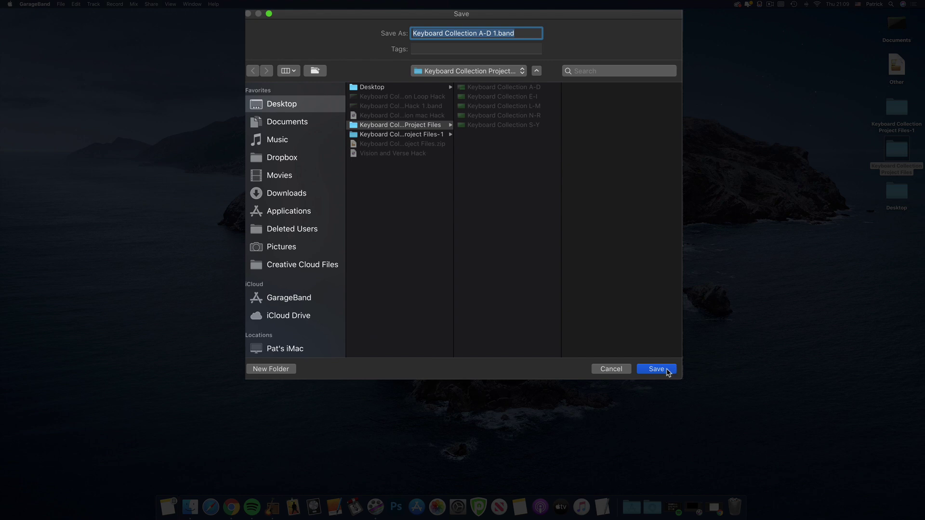
left_click(669, 371)
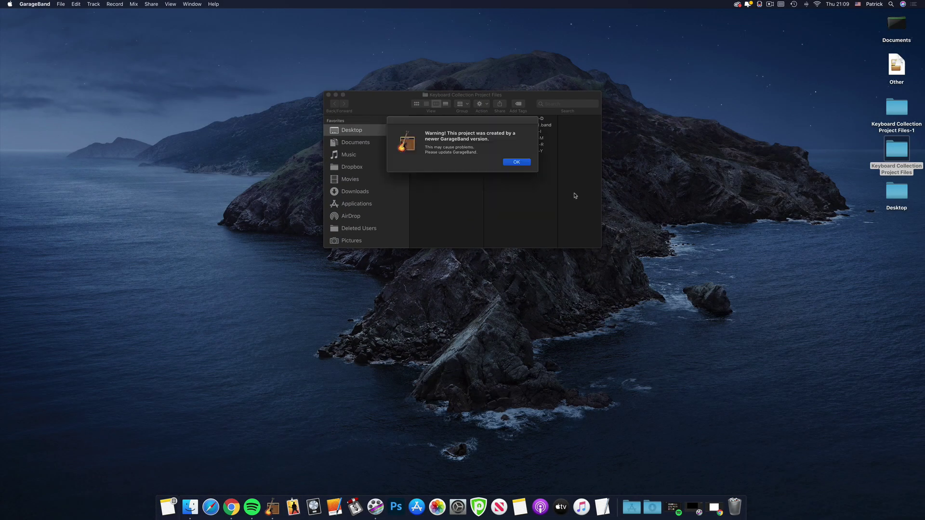
left_click(526, 165)
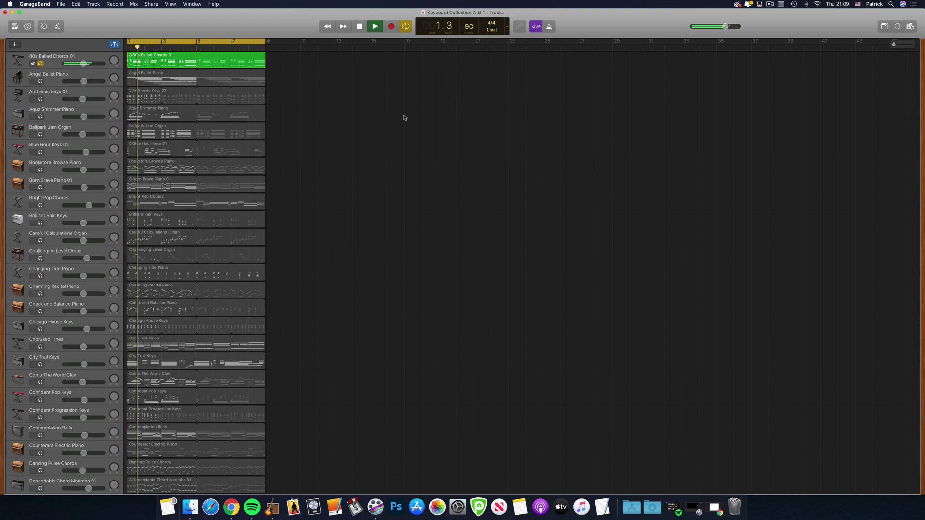
- Save the Born Brave Piano 01 instrument as a user patch
key("super+a")
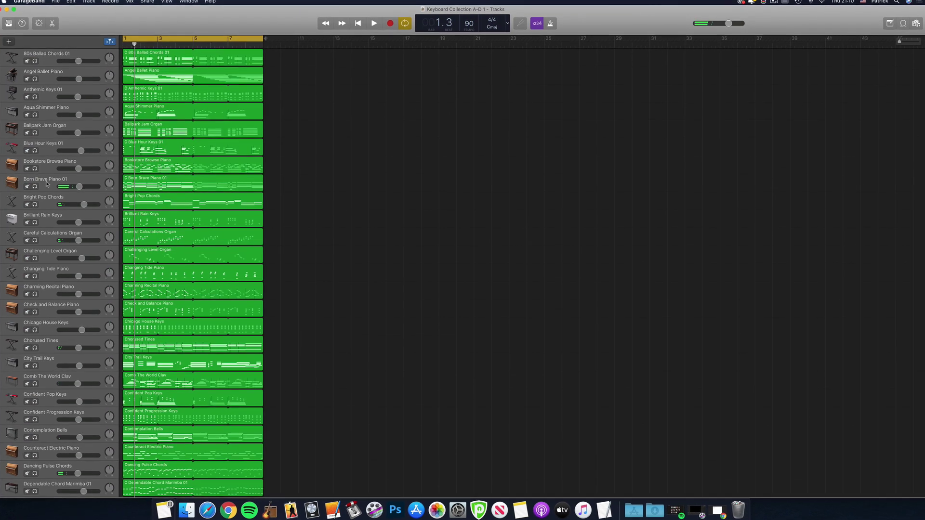
key("y")
left_click(115, 496)
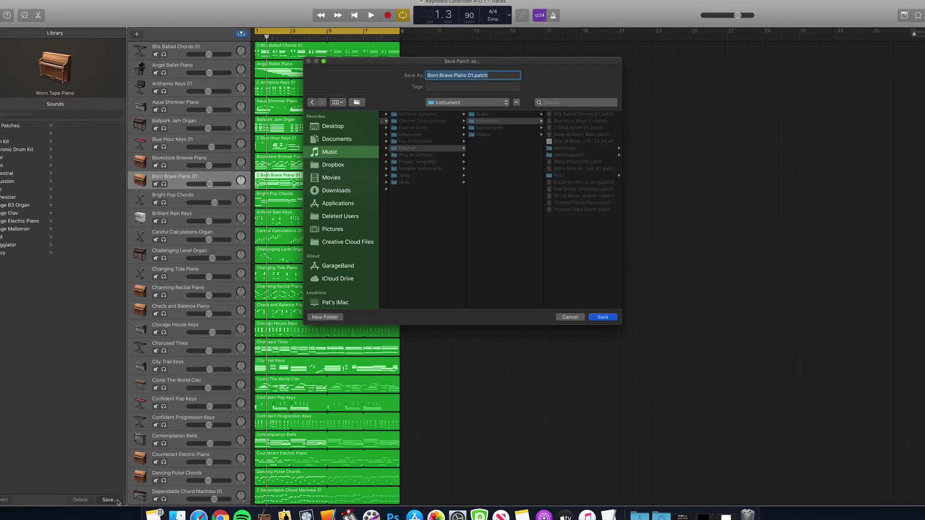
left_click(605, 316)
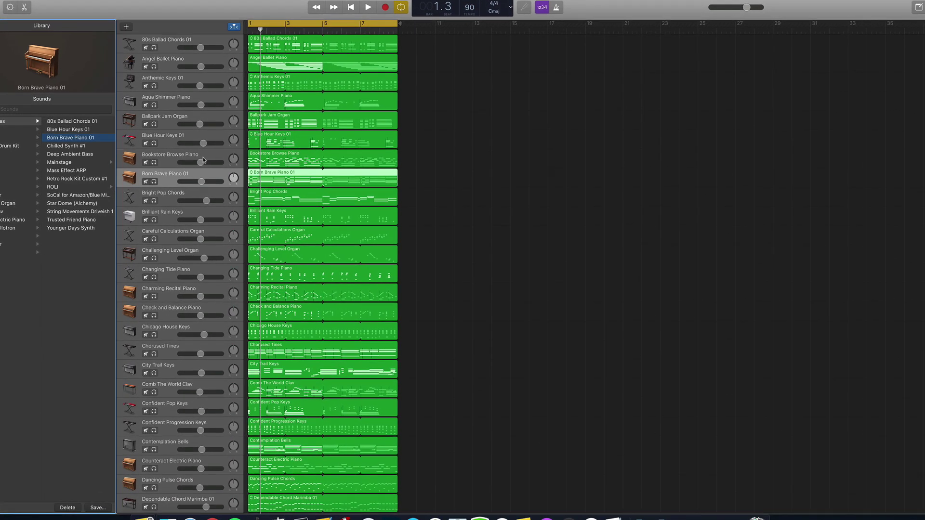
- Add the Born Brave Piano 01 region to My Loops with a keyboard descriptor, then preview it
left_click(72, 2)
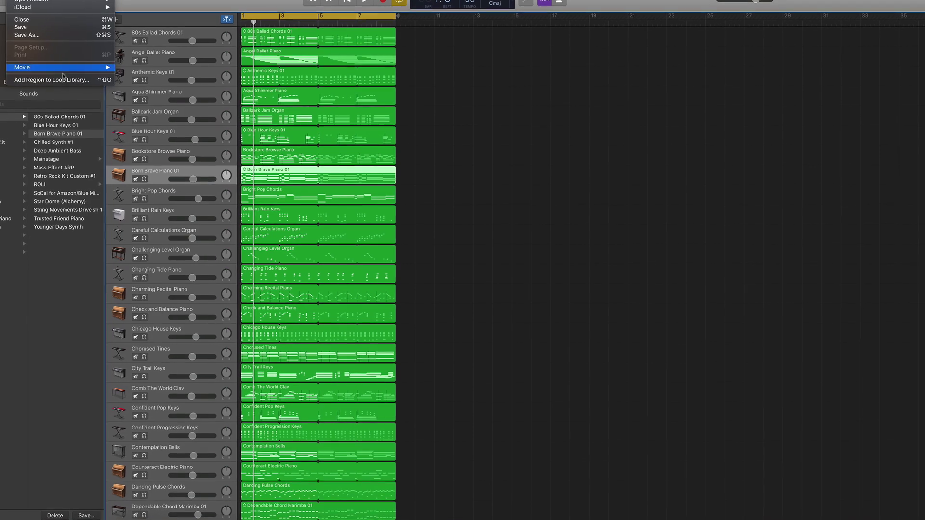
left_click(43, 304)
left_click(433, 176)
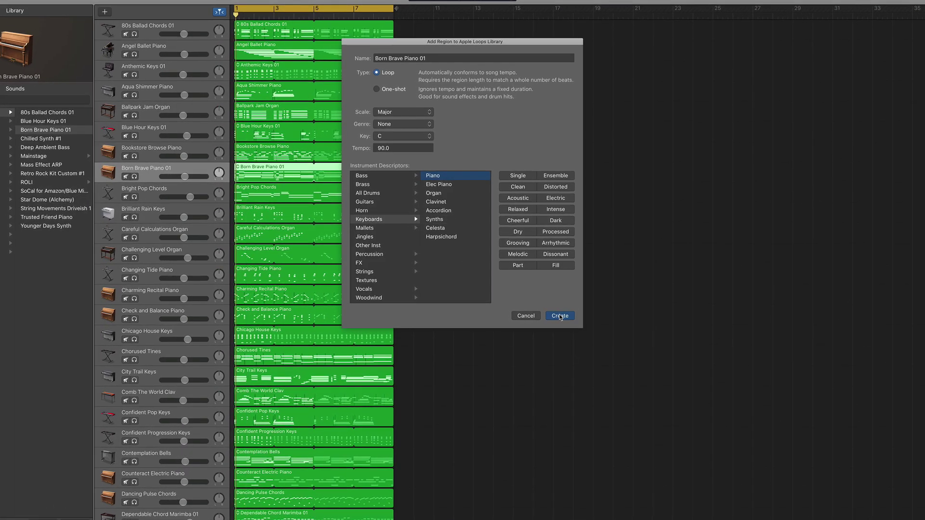
left_click(558, 314)
key("super+a")
key("o")
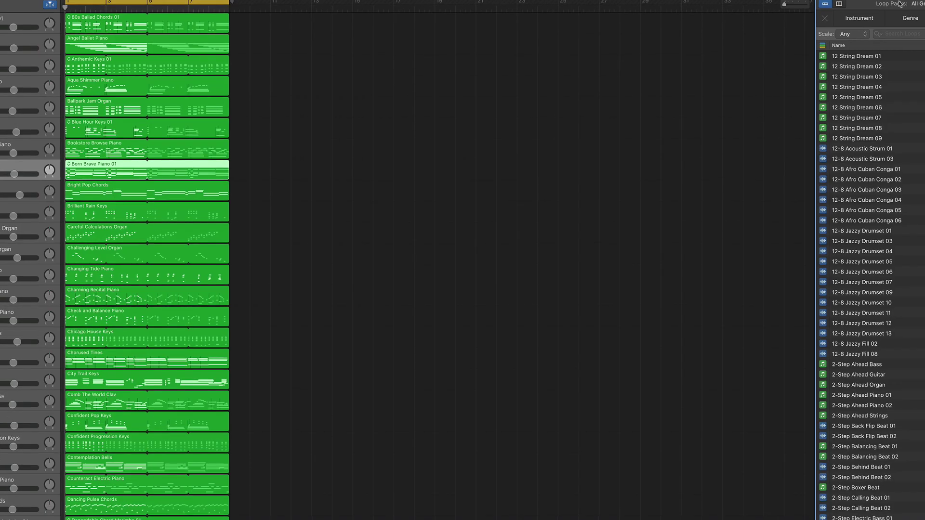
left_click(868, 96)
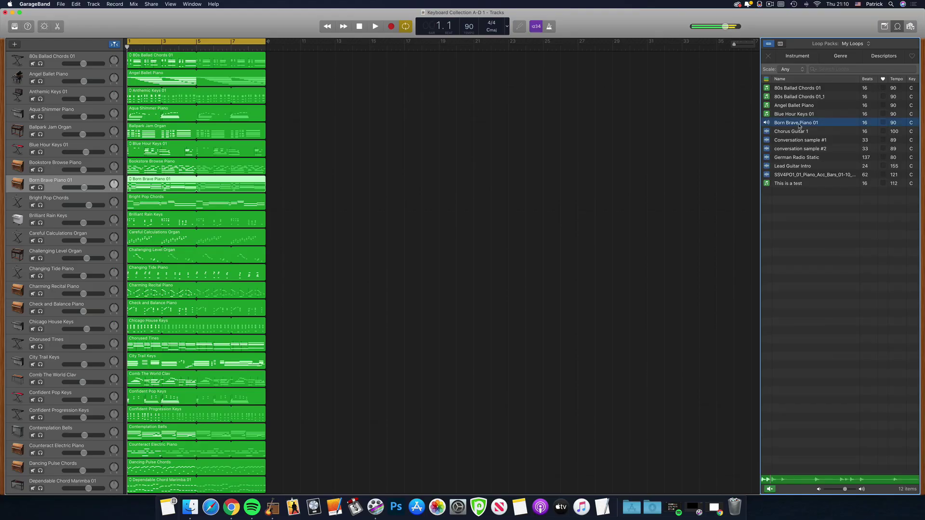